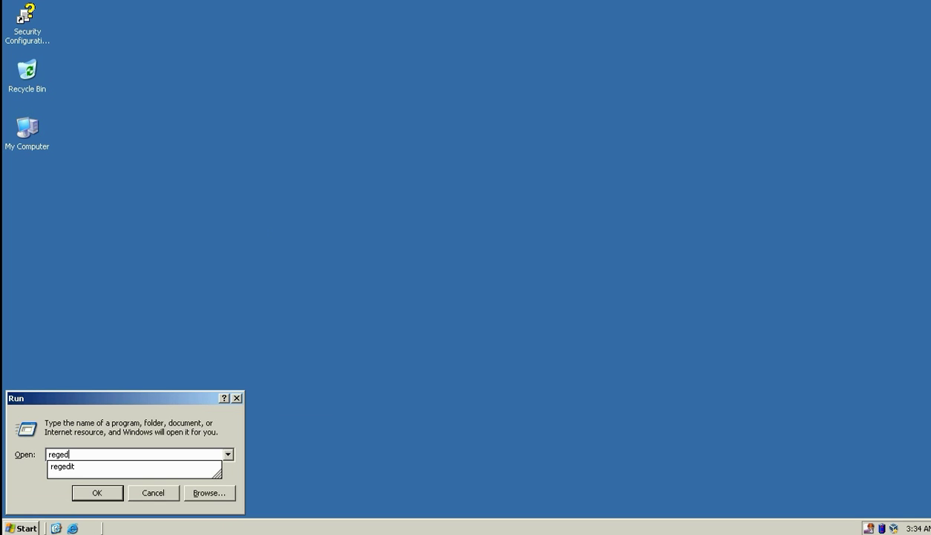
# - Launch regedit and expand the registry tree down to HKEY_LOCAL_MACHINE\SYSTEM\CurrentControlSet\Services
pyautogui.write('t')
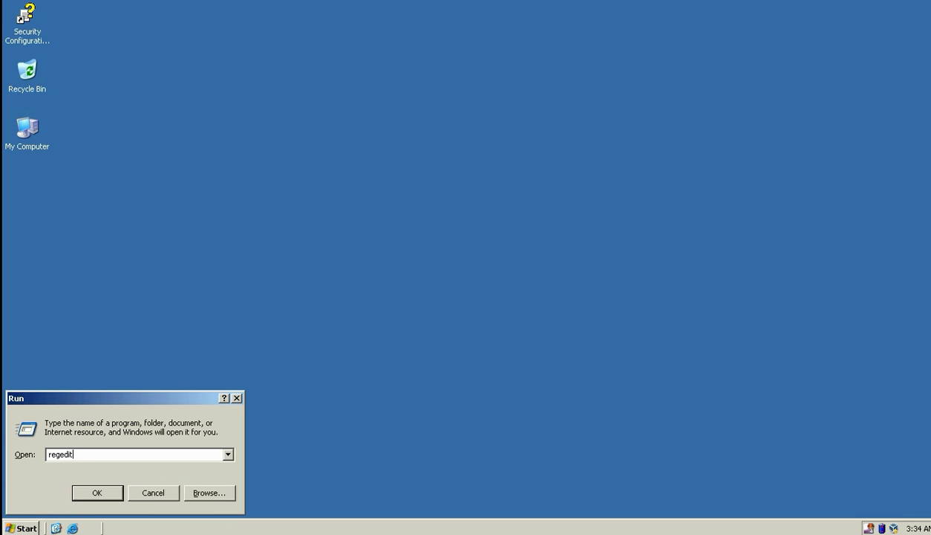
pyautogui.press('Return')
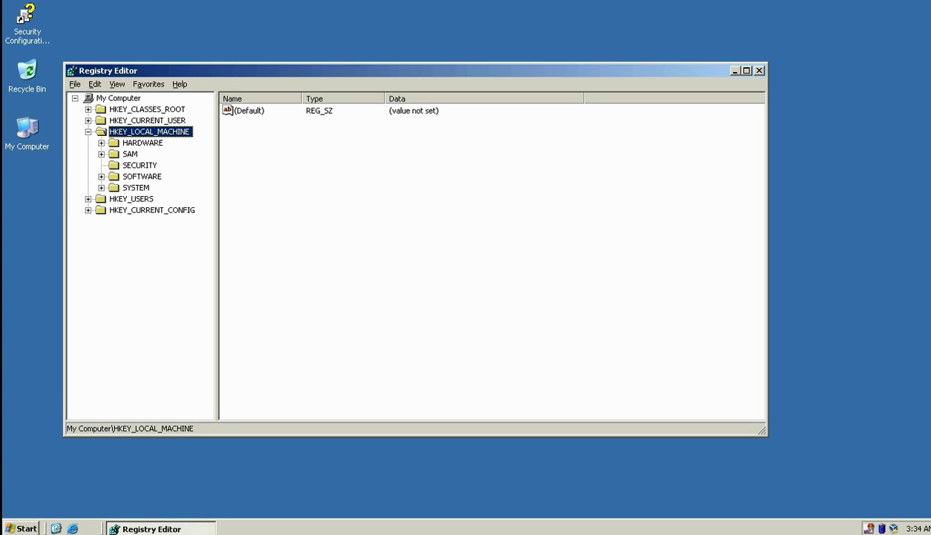
pyautogui.click(102, 188)
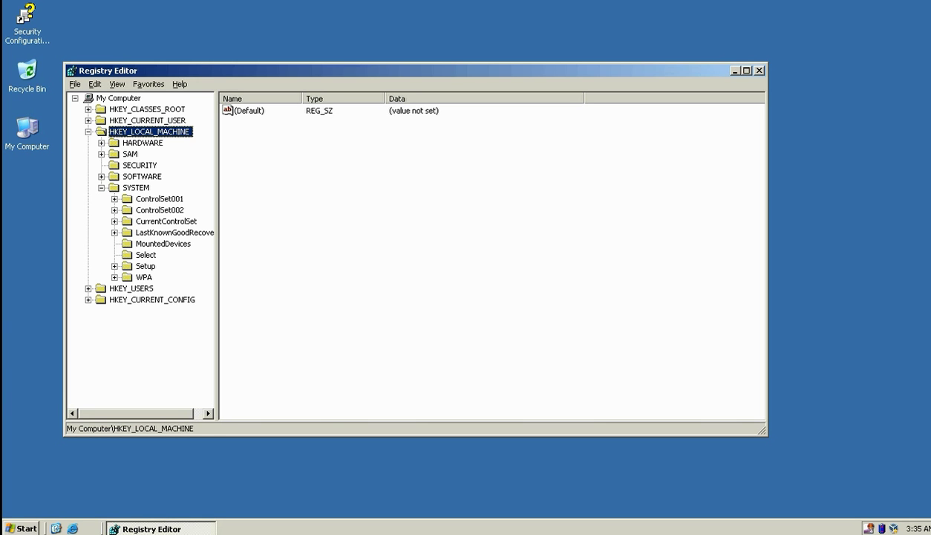
pyautogui.click(136, 188)
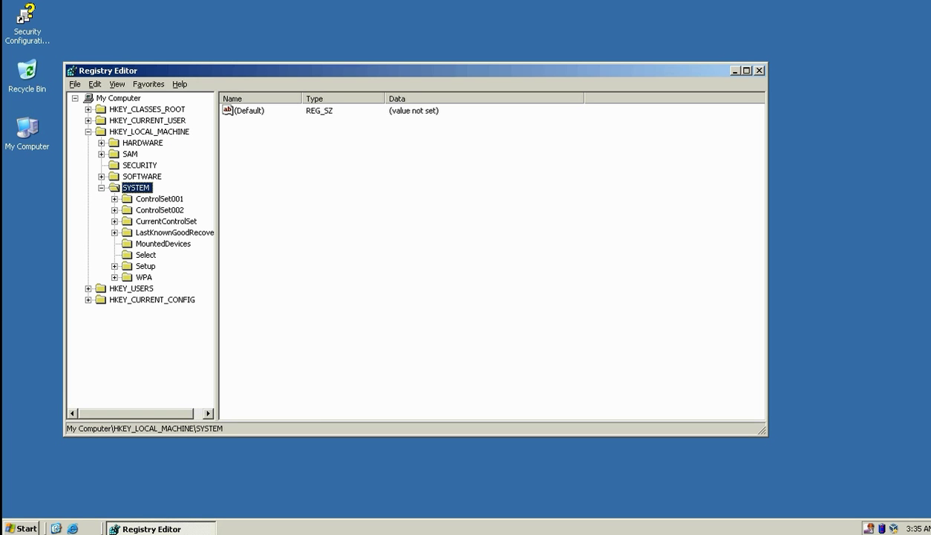
pyautogui.click(166, 221)
pyautogui.press('Right')
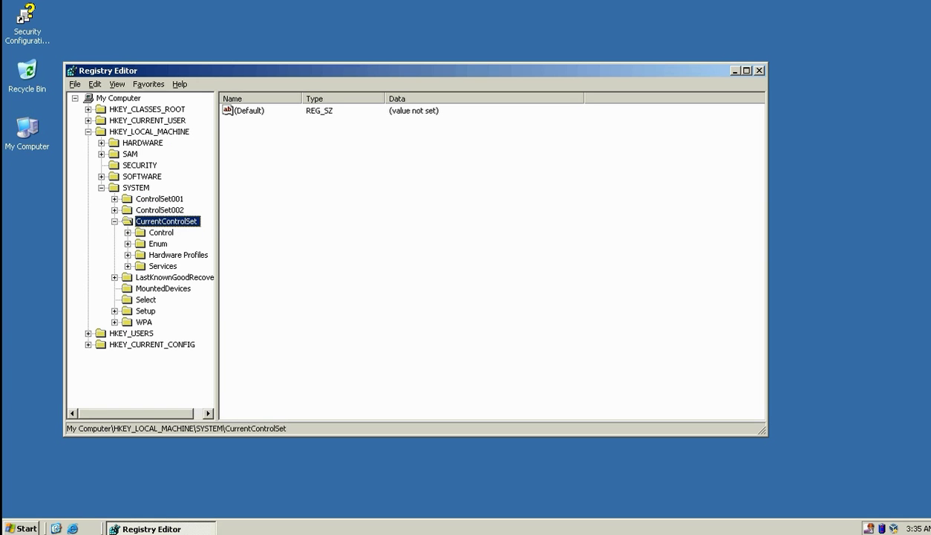
pyautogui.click(163, 265)
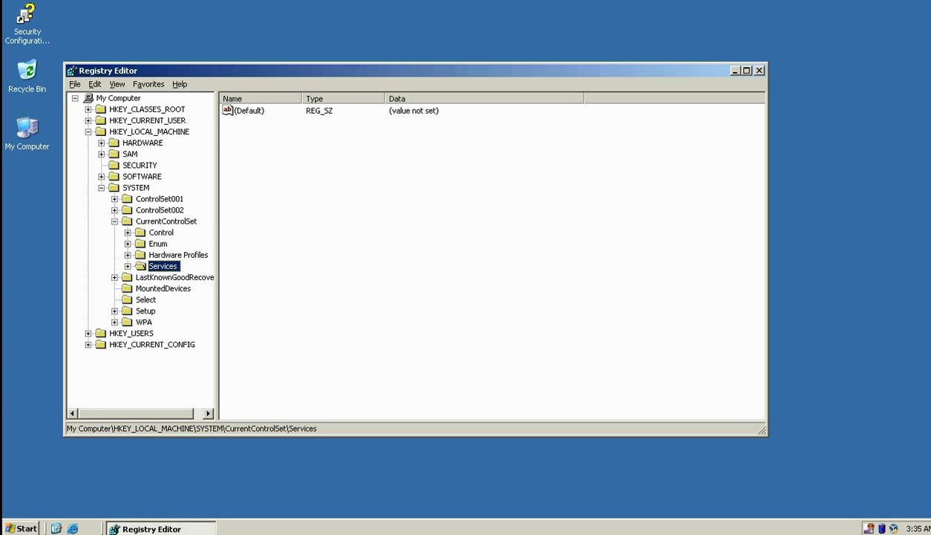
pyautogui.press('Right')
# - Open the Parameters key of the Tcpip service under Services
pyautogui.click(184, 299)
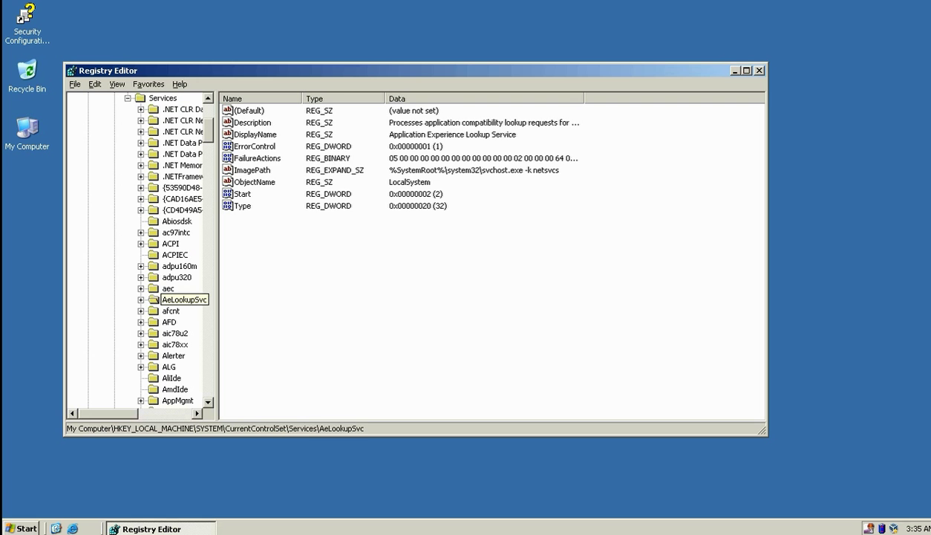
pyautogui.press('t')
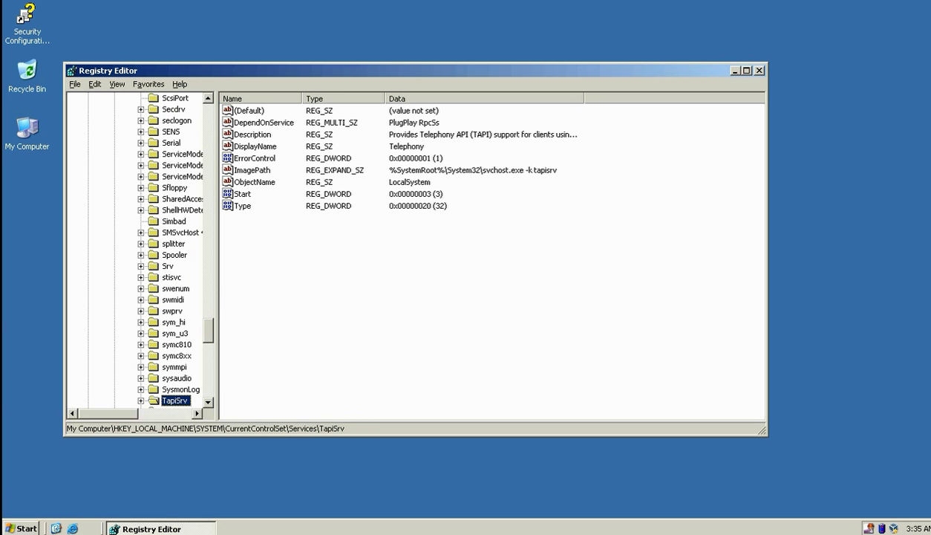
pyautogui.press('Down')
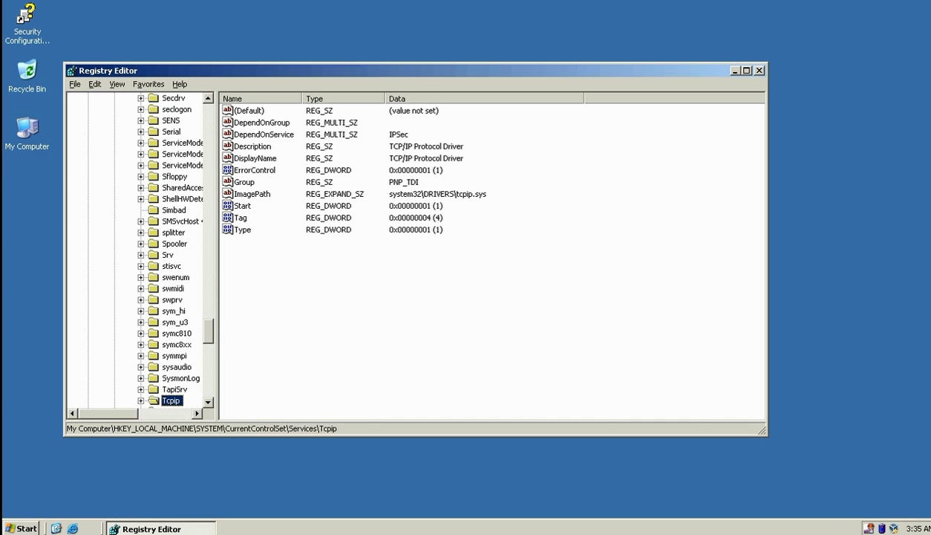
pyautogui.click(208, 402)
pyautogui.click(208, 402)
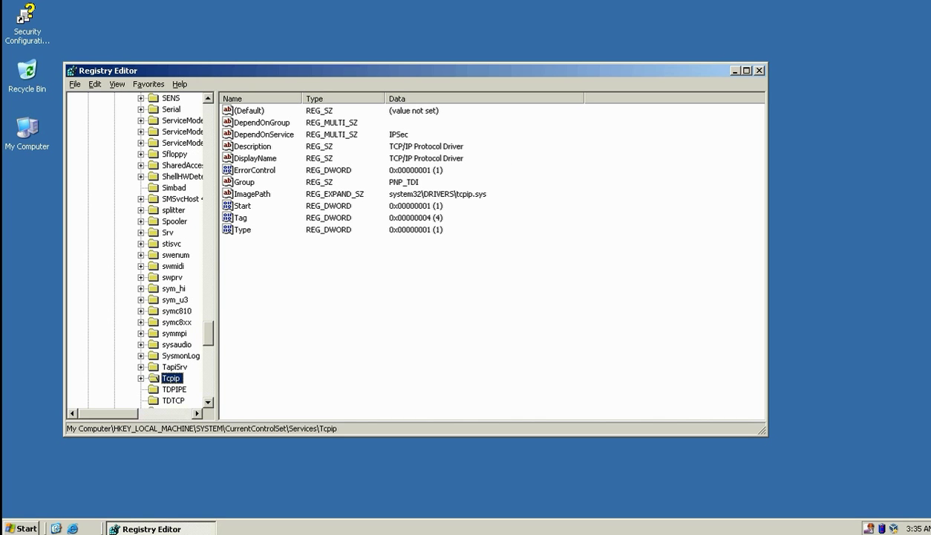
pyautogui.press('Right')
pyautogui.click(192, 367)
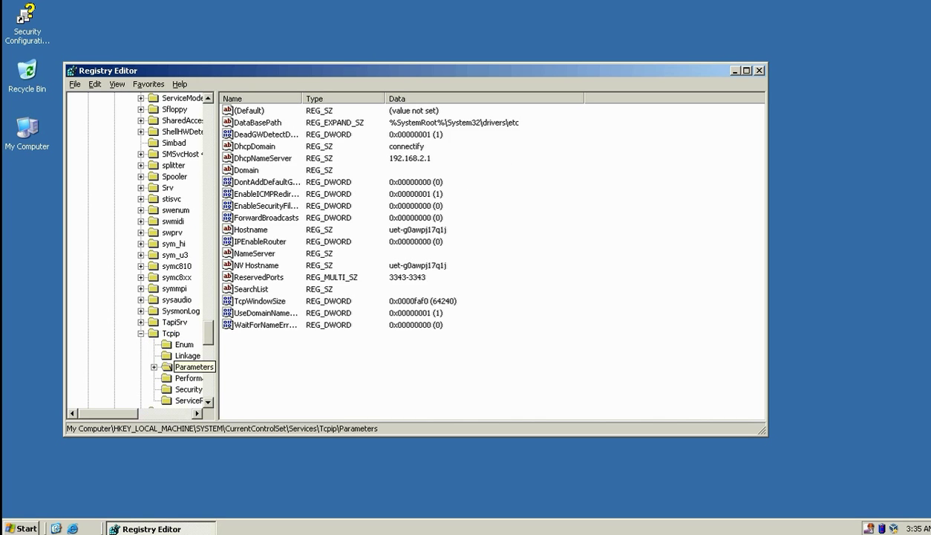
# - Set the IPEnableRouter DWORD value to 1 and close the Registry Editor
pyautogui.click(262, 241)
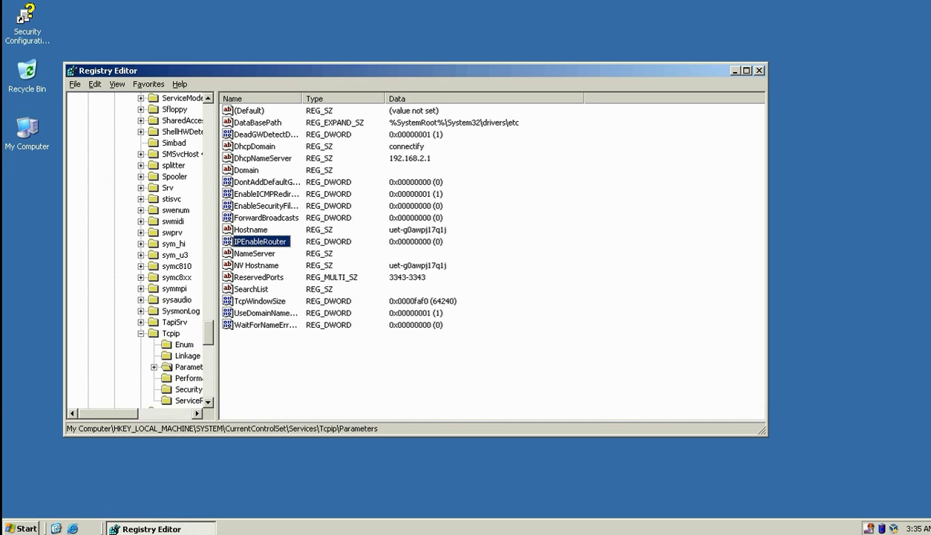
pyautogui.rightClick(266, 240)
pyautogui.press('Return')
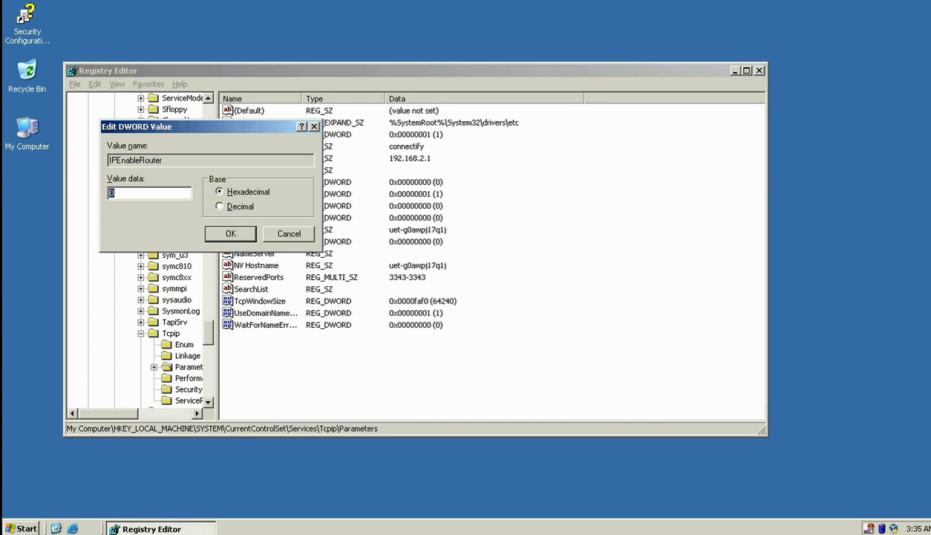
pyautogui.write('1')
pyautogui.press('Return')
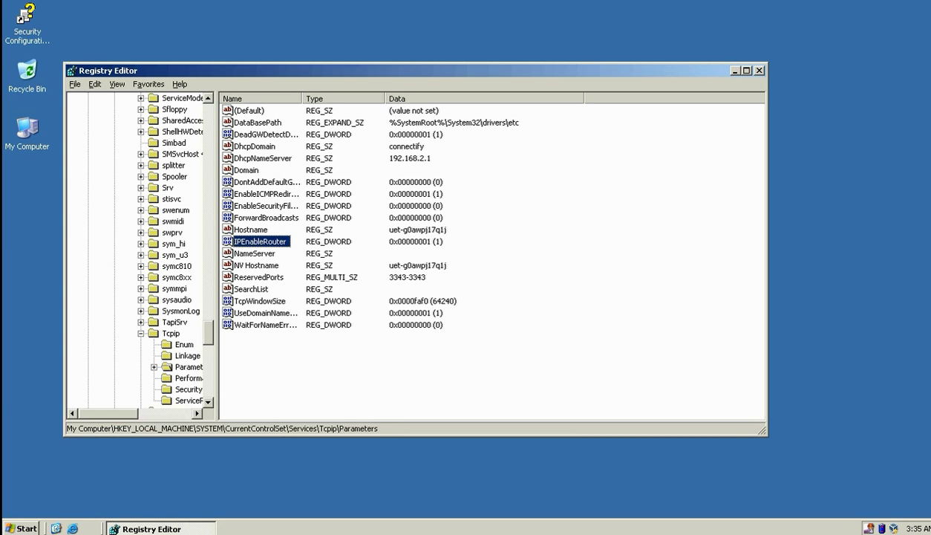
pyautogui.click(759, 70)
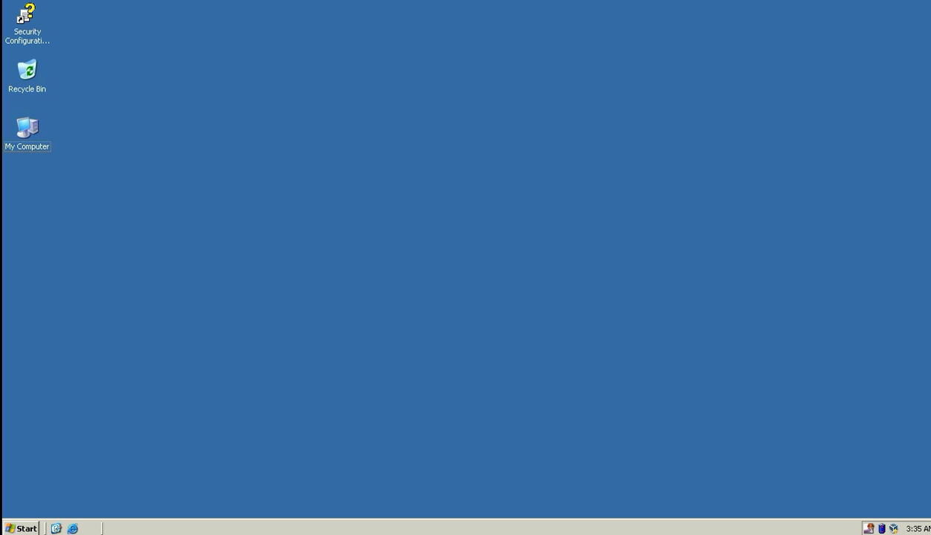
# - Restart the server as a planned restart, with the comment "Put Your Comments here"
pyautogui.press('super')
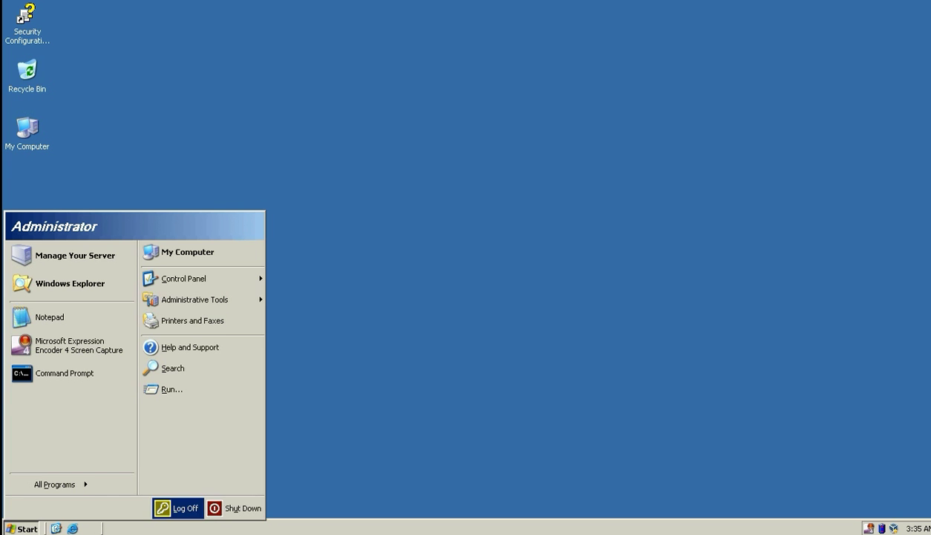
pyautogui.press('Return')
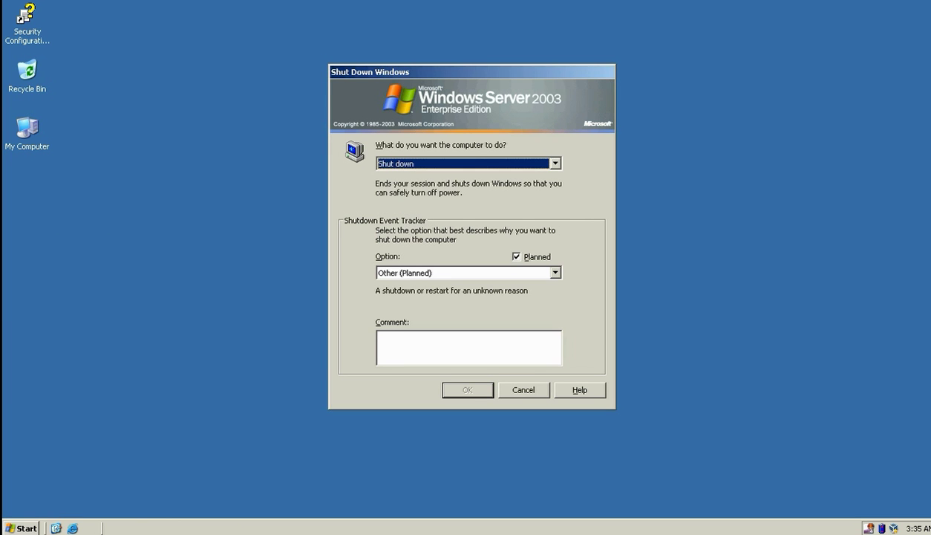
pyautogui.hotkey('alt', 'Down')
pyautogui.press('Down')
pyautogui.press('Return')
pyautogui.hotkey('alt', 'c')
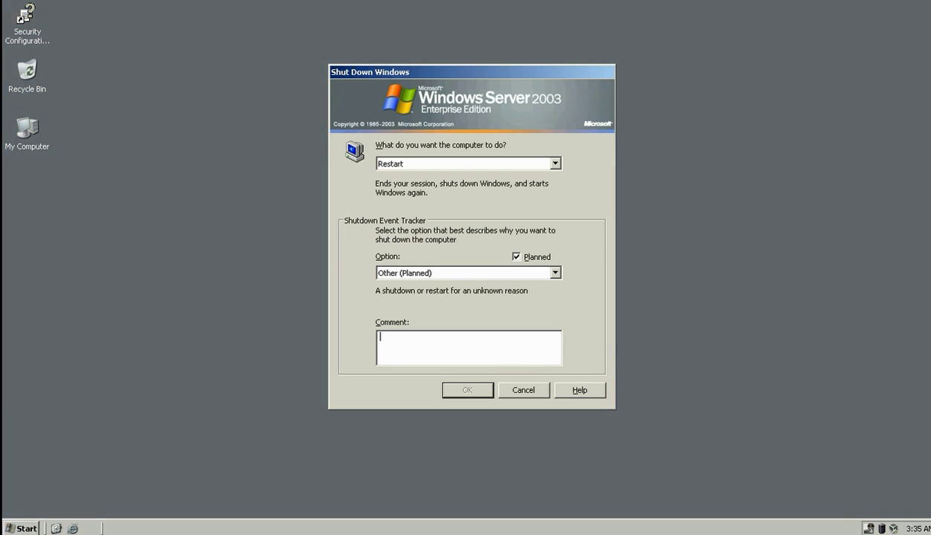
pyautogui.write('Put Your Comments here')
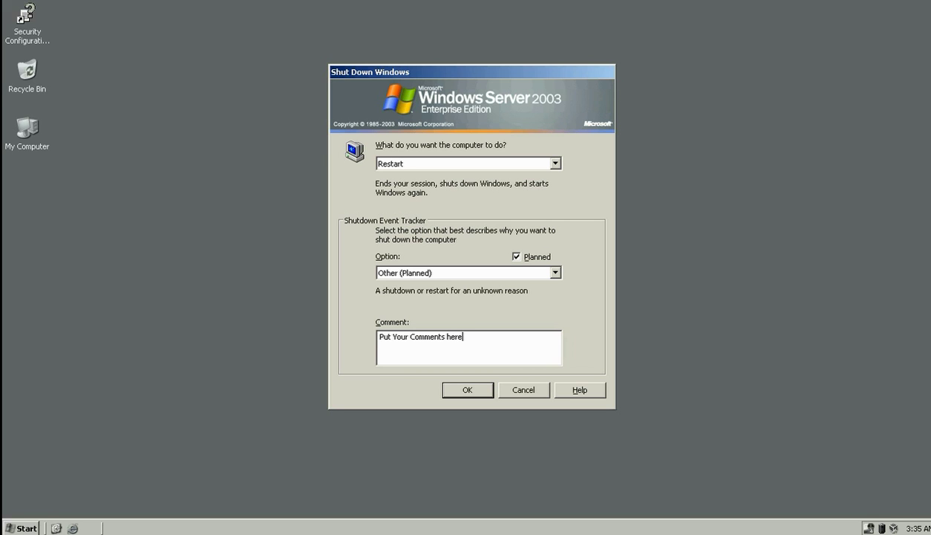
pyautogui.press('Return')
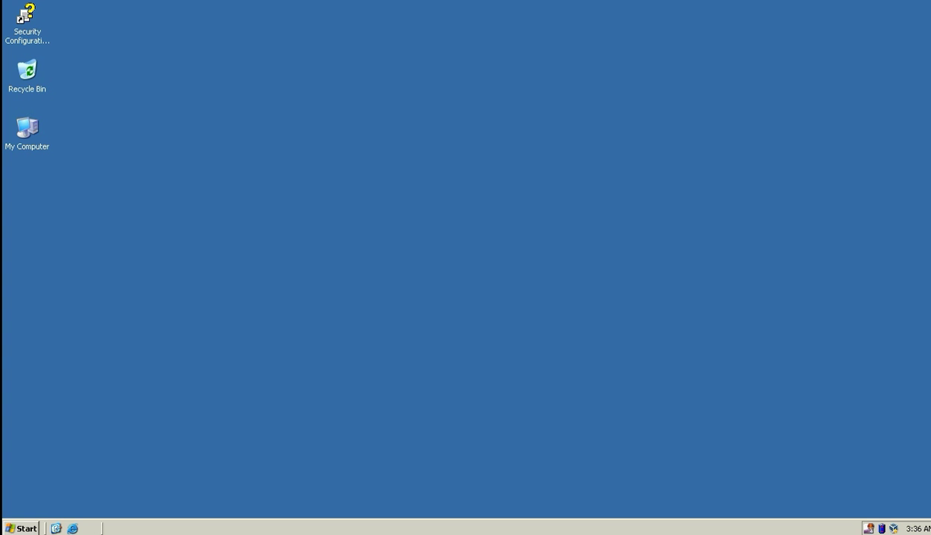
# - Open the Network Connections folder from the Control Panel in Explore view
pyautogui.click(21, 528)
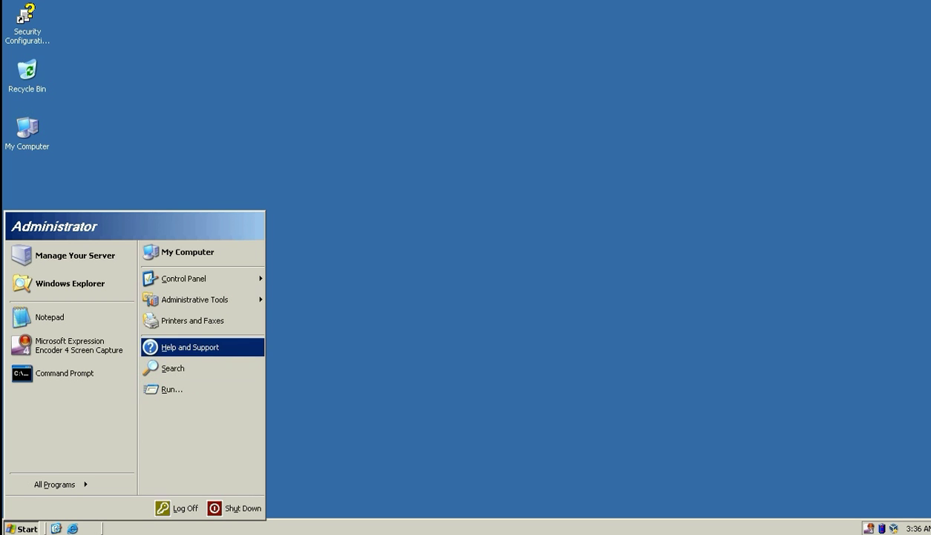
pyautogui.moveTo(193, 279)
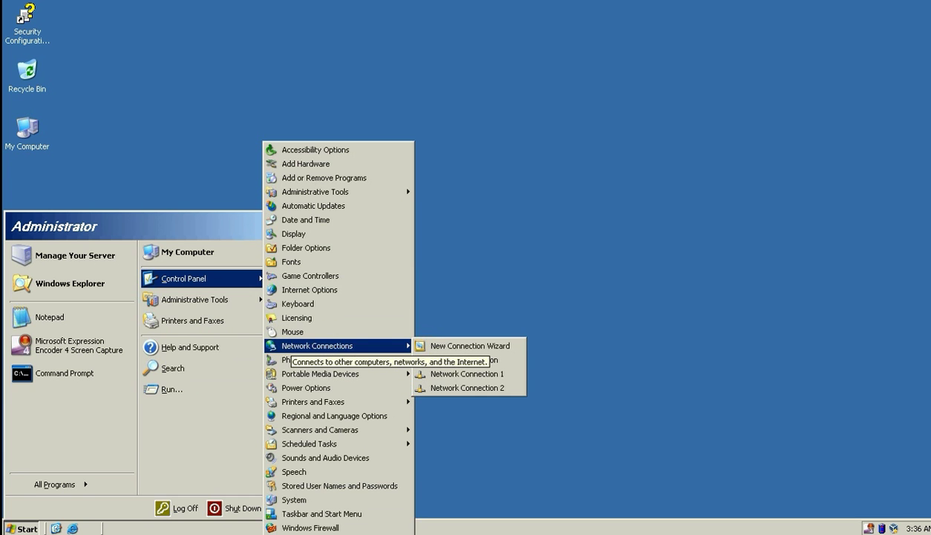
pyautogui.rightClick(291, 343)
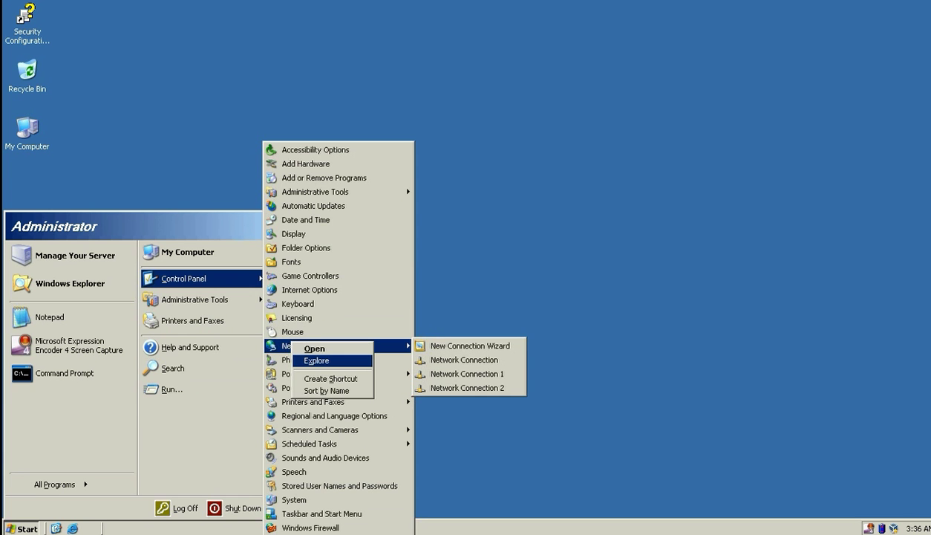
pyautogui.click(316, 360)
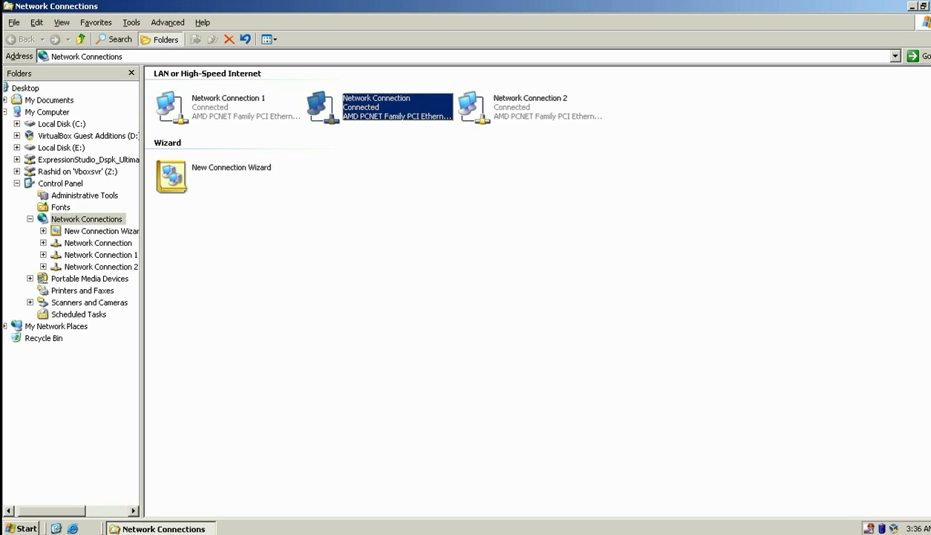
# - Rename the adapter "Network Connection" as PC-Router
pyautogui.rightClick(372, 101)
pyautogui.press('Return')
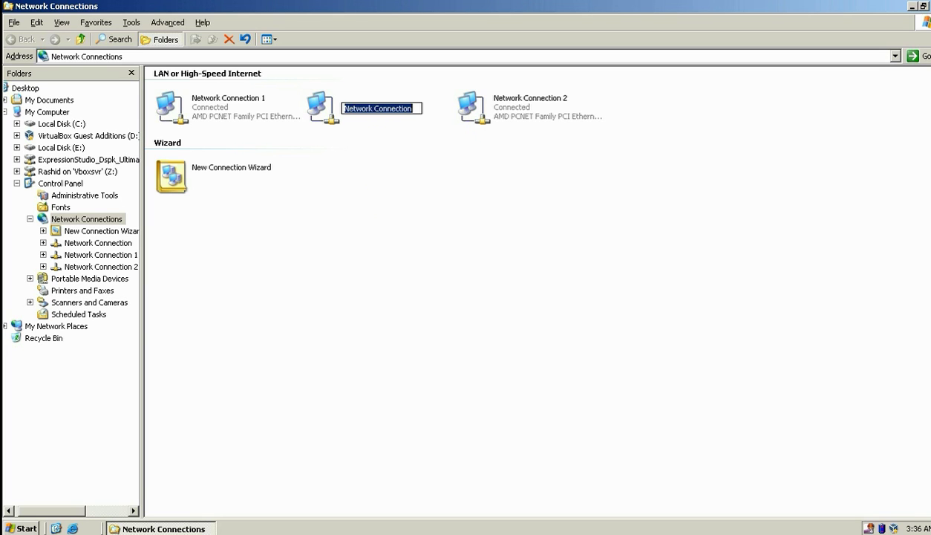
pyautogui.press('BackSpace')
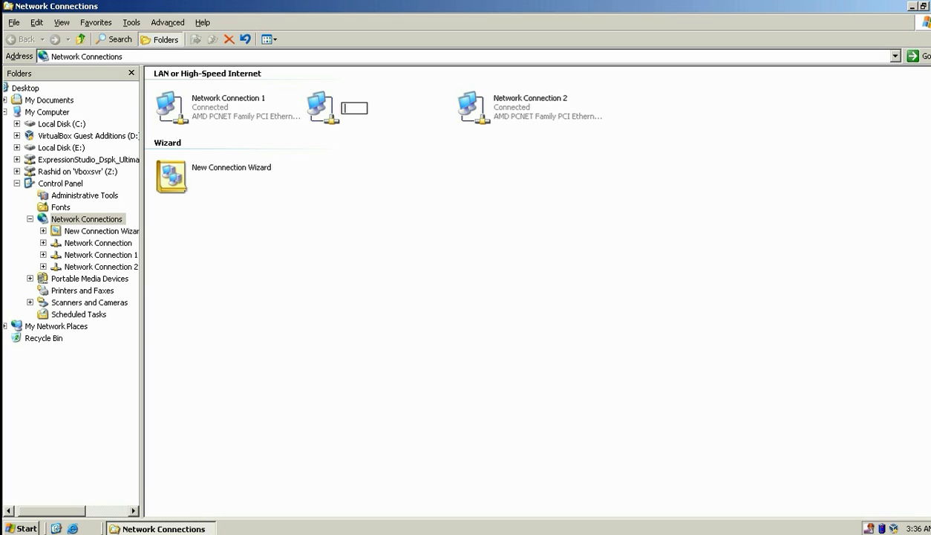
pyautogui.write('PC-Router')
# - Rename the adapter "Network Connection 1" as Host 1
pyautogui.click(227, 107)
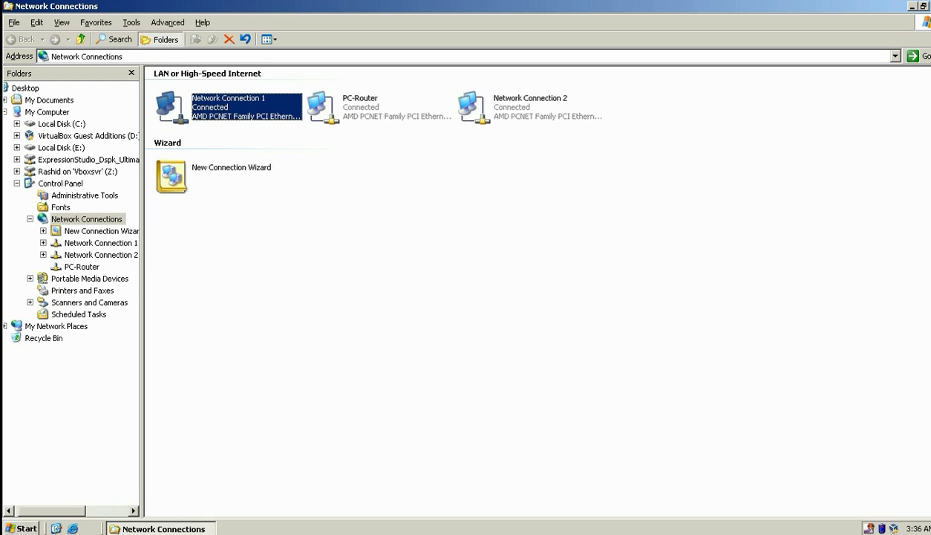
pyautogui.rightClick(214, 108)
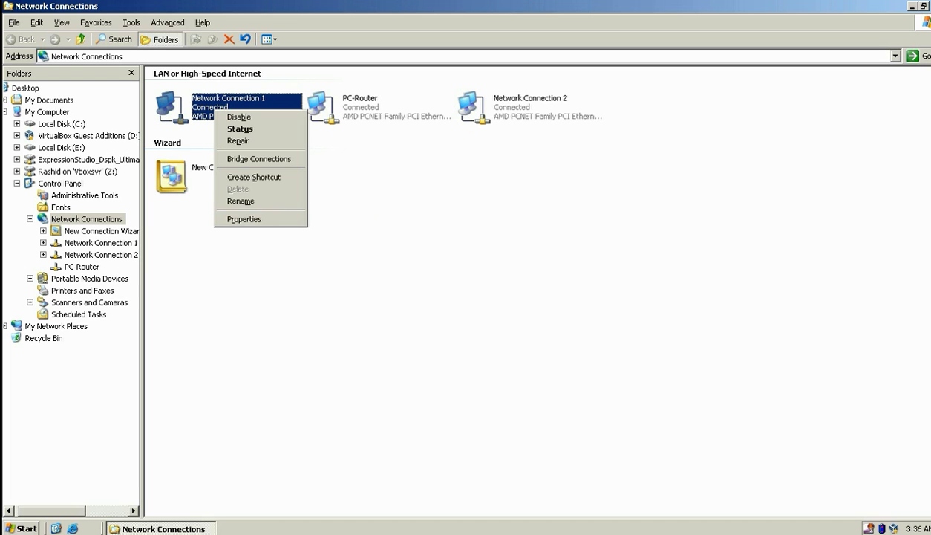
pyautogui.click(237, 200)
pyautogui.press('BackSpace')
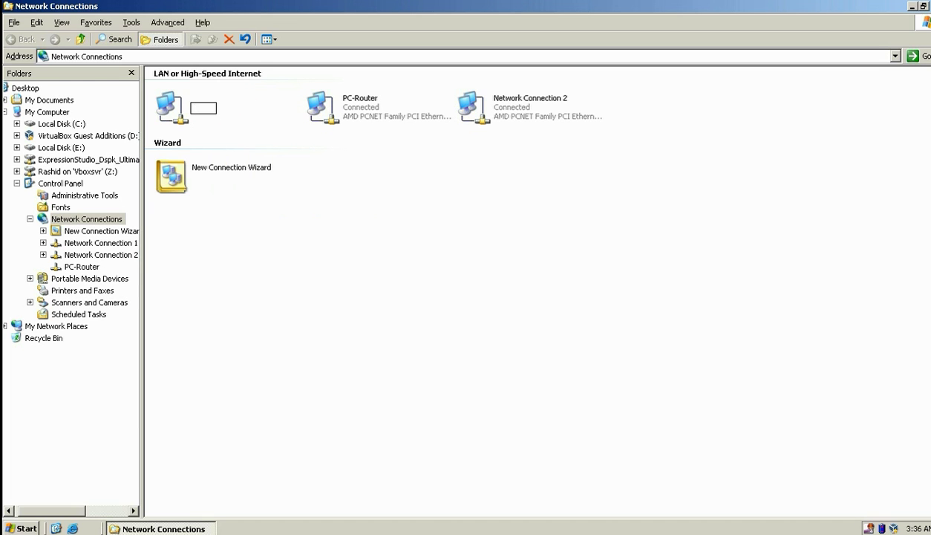
pyautogui.write('Host 1')
# - Rename the adapter "Network Connection 2" as Host 2
pyautogui.click(518, 110)
pyautogui.rightClick(518, 110)
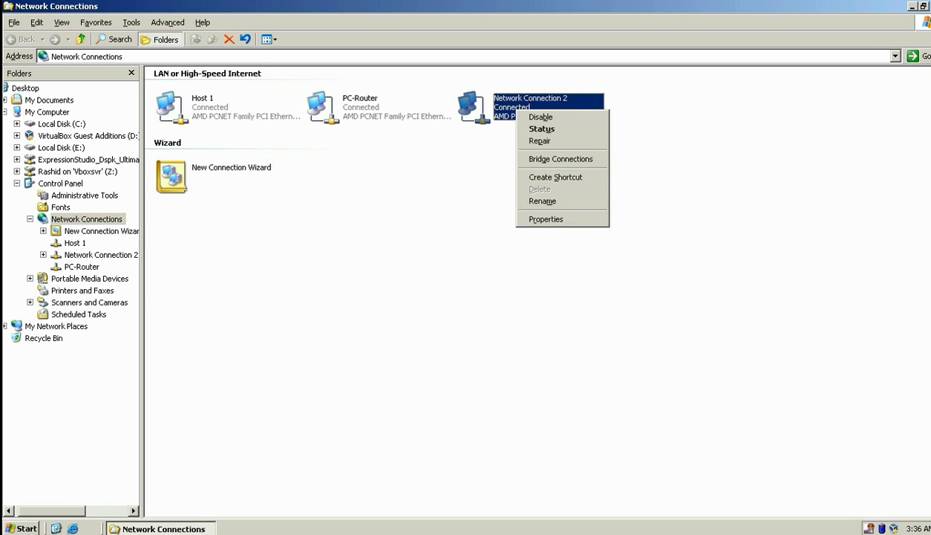
pyautogui.press('Return')
pyautogui.press('BackSpace')
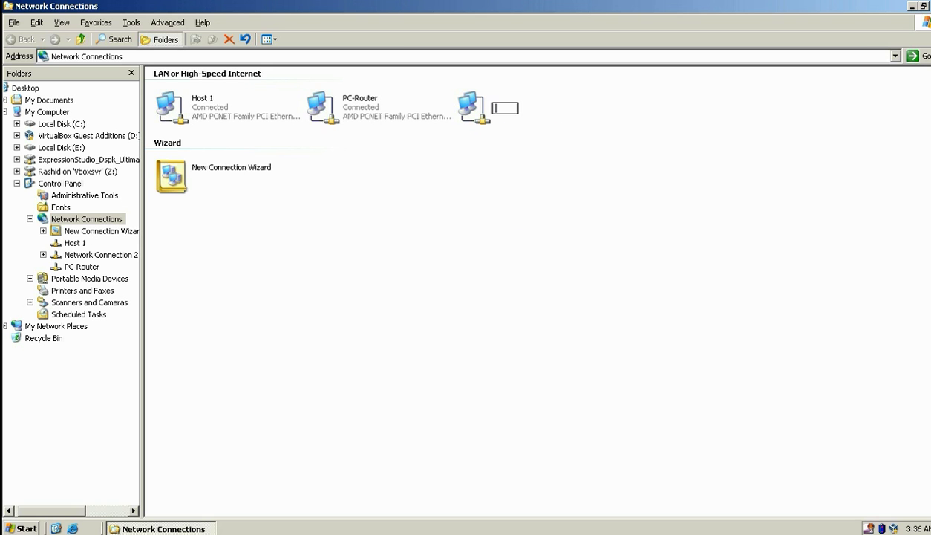
pyautogui.write('Host 2')
pyautogui.press('Return')
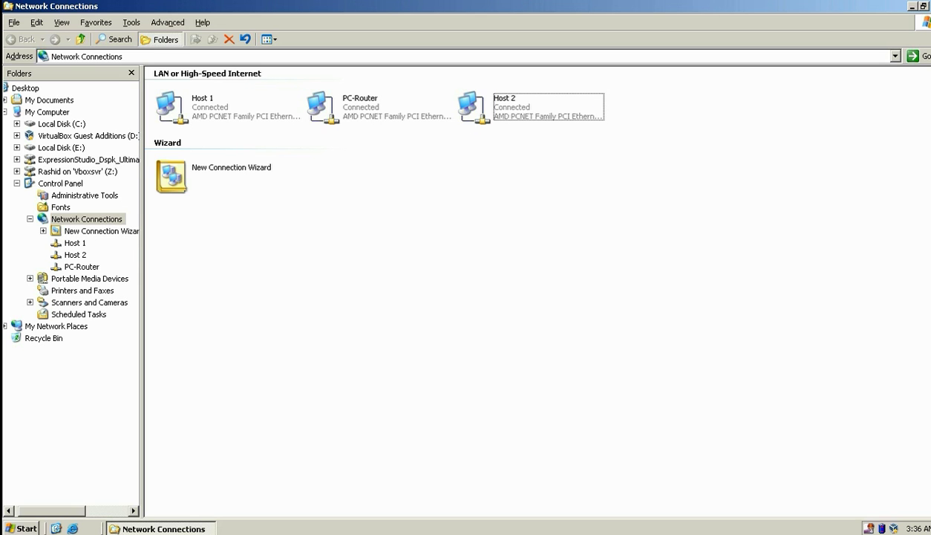
# - Switch the PC-Router adapter's TCP/IP settings to a static configuration with the IP address 22.22.22.51
pyautogui.click(349, 104)
pyautogui.rightClick(349, 104)
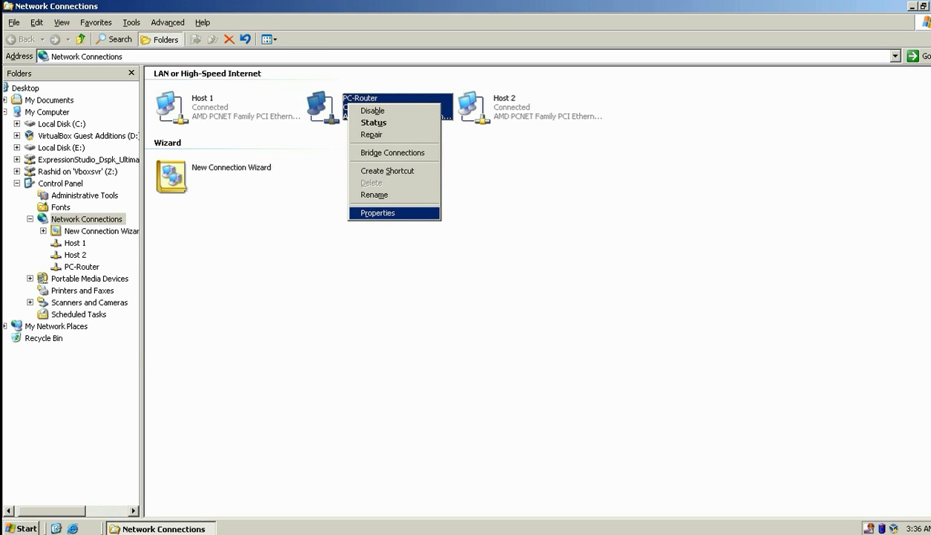
pyautogui.click(378, 212)
pyautogui.click(137, 187)
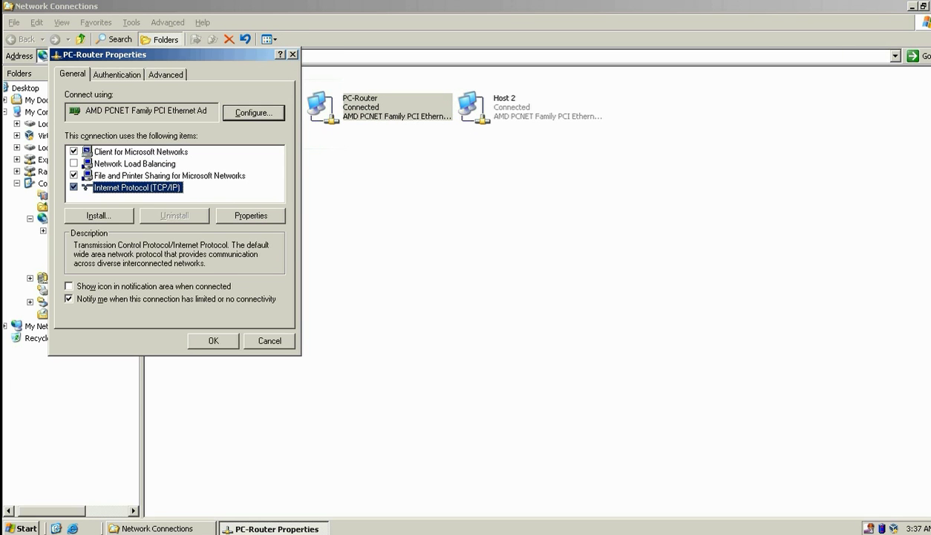
pyautogui.click(251, 215)
pyautogui.click(97, 199)
pyautogui.click(222, 216)
pyautogui.write('22 . 22 . 22 . 51')
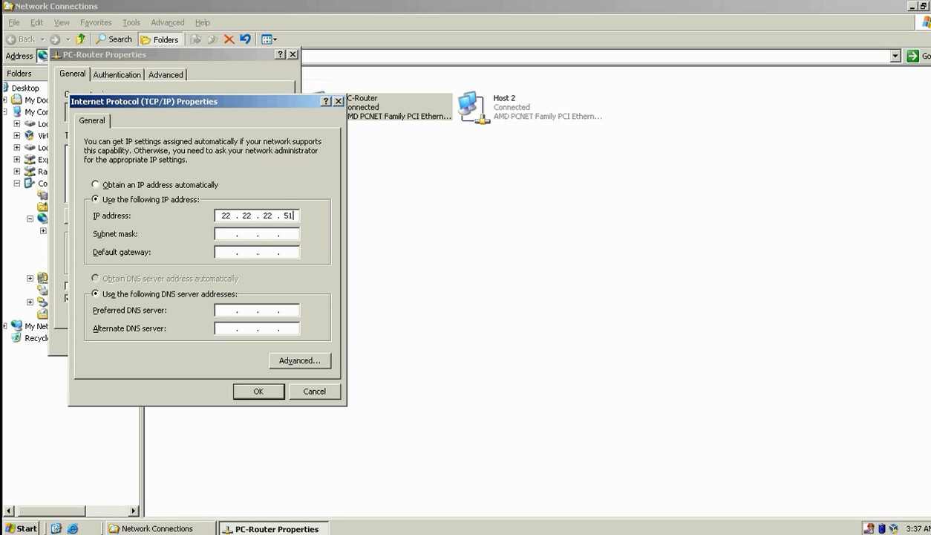
# - Set the PC-Router adapter's subnet mask to 255.255.255.0 and default gateway to 22.22.22.1, and apply the settings
pyautogui.click(220, 233)
pyautogui.press('BackSpace')
pyautogui.write('255 . 255')
pyautogui.click(223, 248)
pyautogui.write('22 ')
pyautogui.write('. 22 . 22 ')
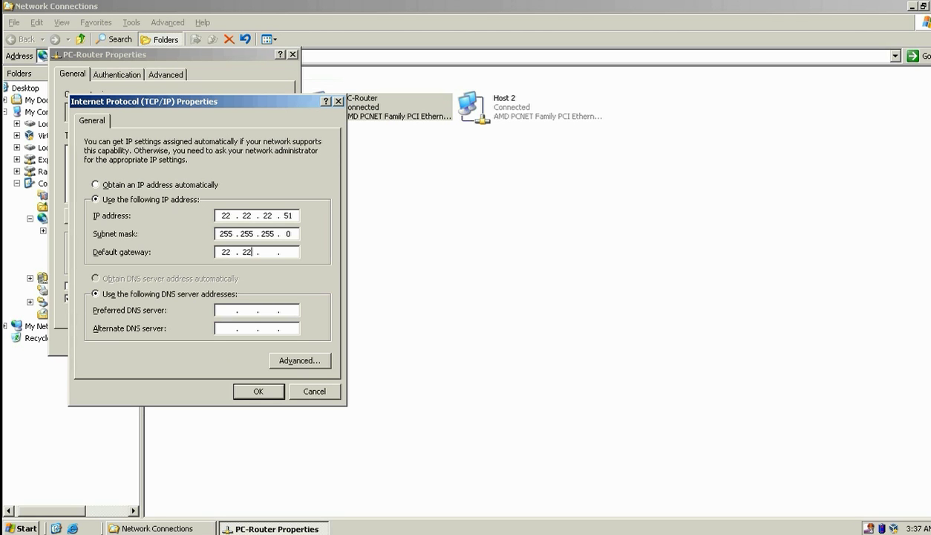
pyautogui.write('. 1')
pyautogui.press('Return')
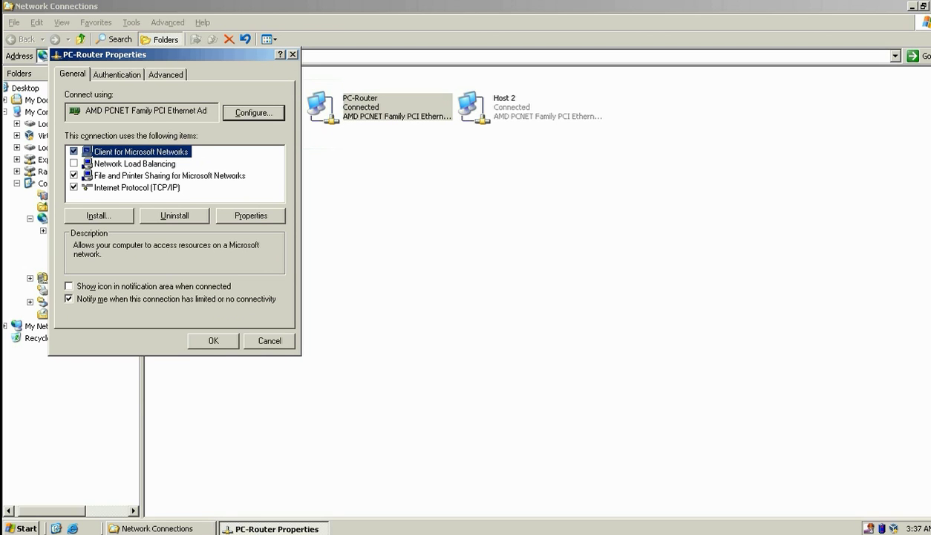
pyautogui.click(213, 341)
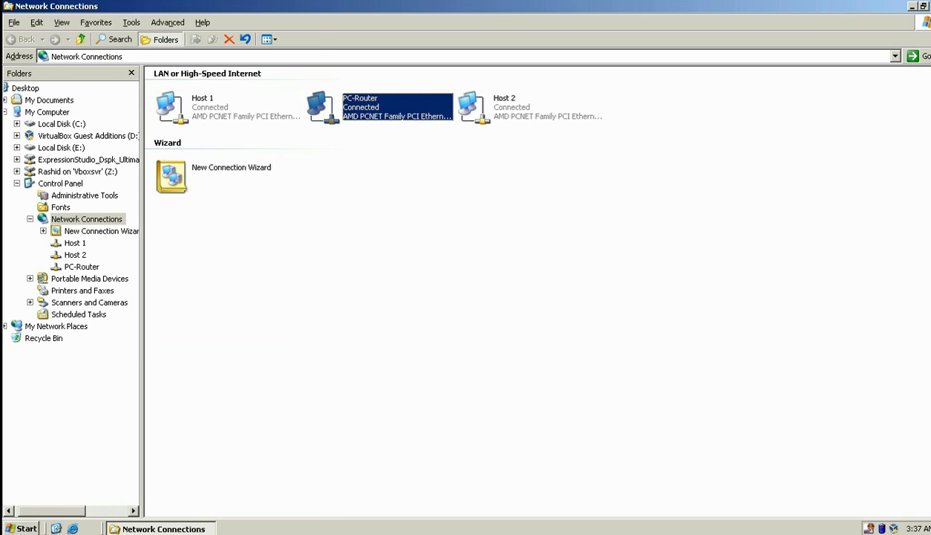
# - Assign the Host 1 adapter the static IP address 192.168.1.1 with subnet mask 255.255.255.0
pyautogui.click(203, 106)
pyautogui.rightClick(203, 105)
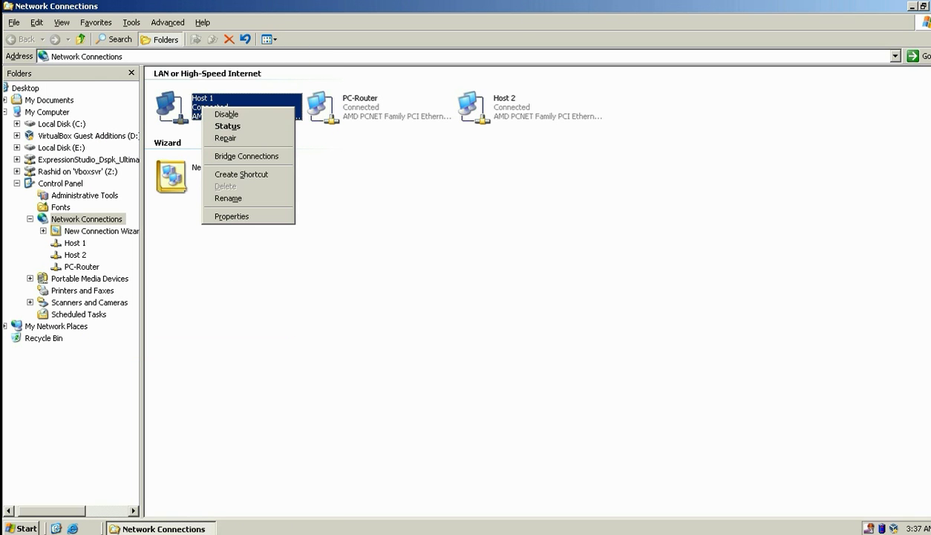
pyautogui.press('Return')
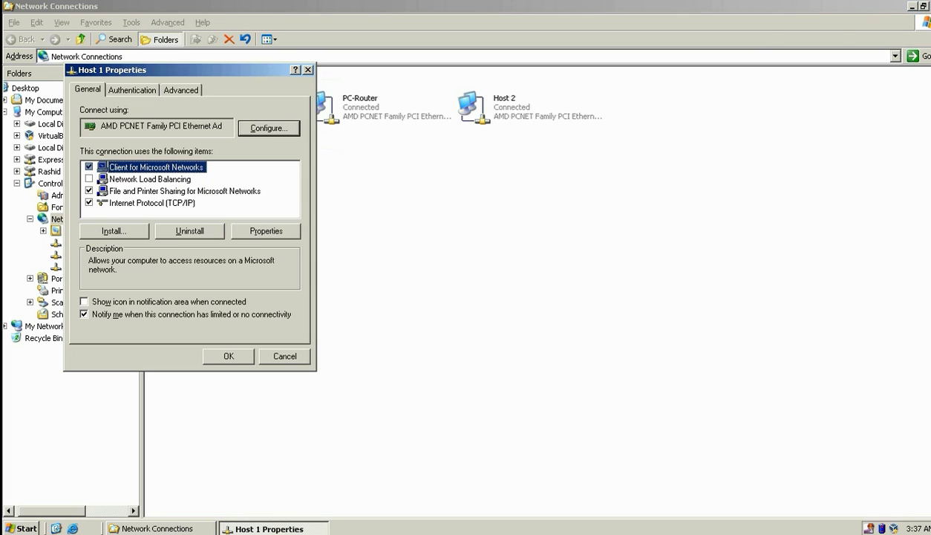
pyautogui.doubleClick(153, 202)
pyautogui.click(112, 215)
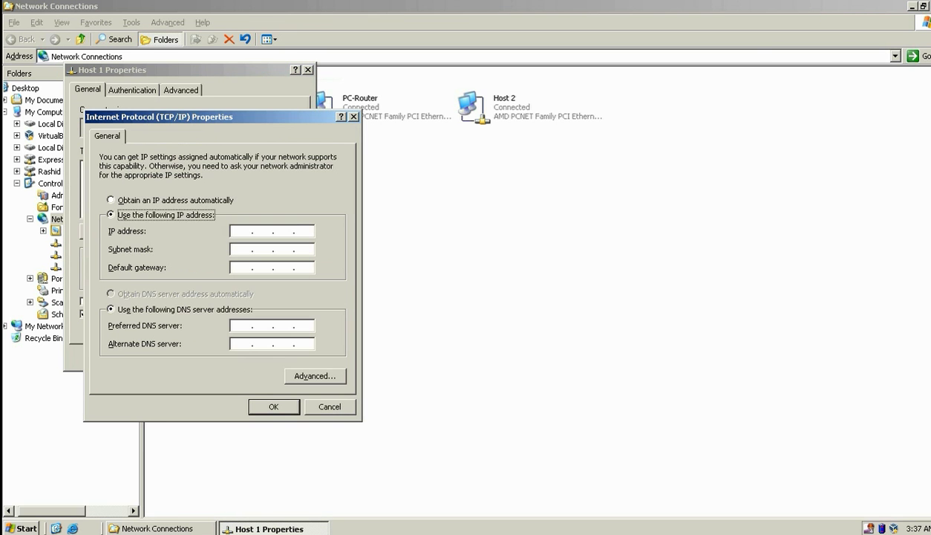
pyautogui.click(242, 231)
pyautogui.write('192.')
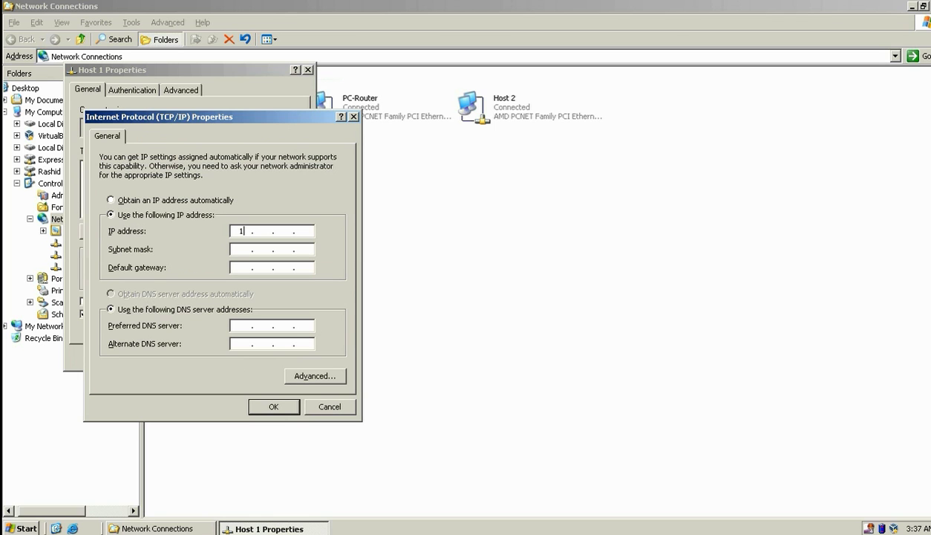
pyautogui.write('168.1.1')
pyautogui.click(235, 249)
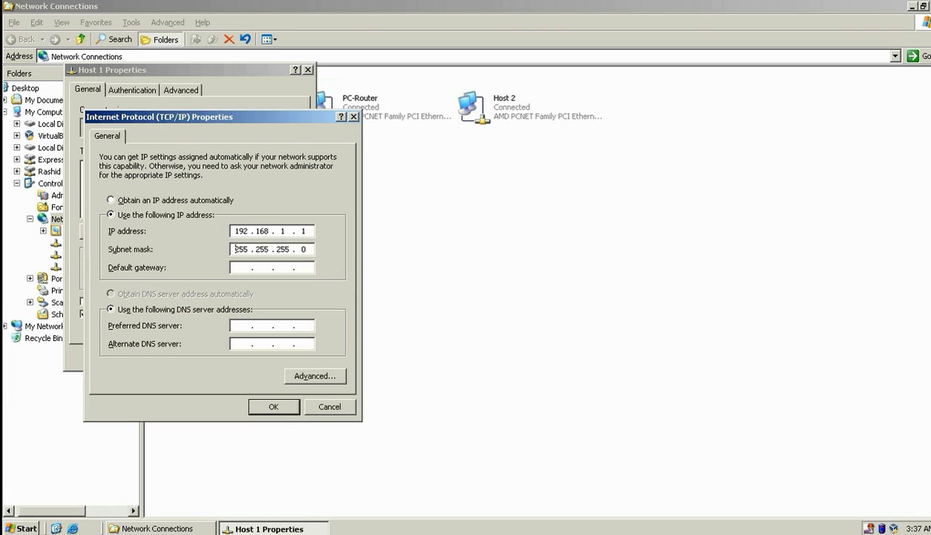
pyautogui.press('Return')
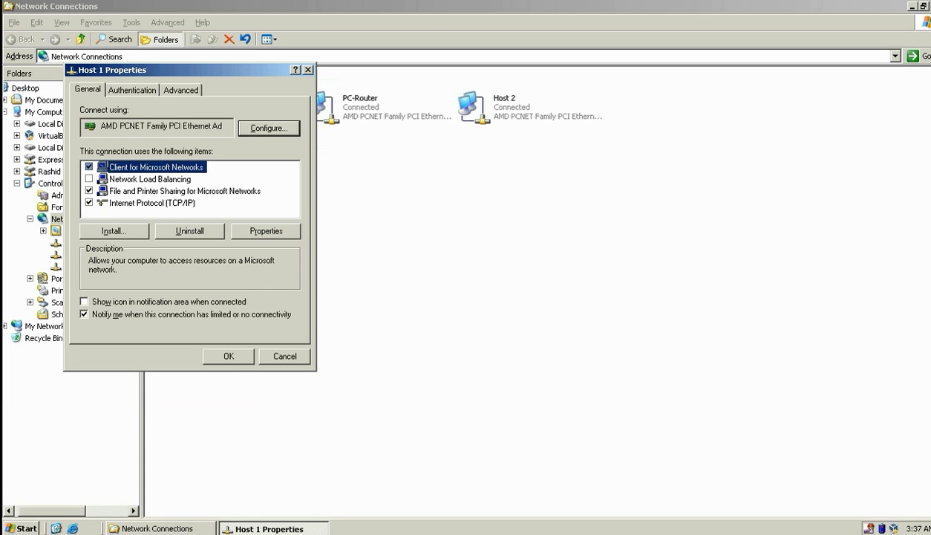
pyautogui.click(228, 357)
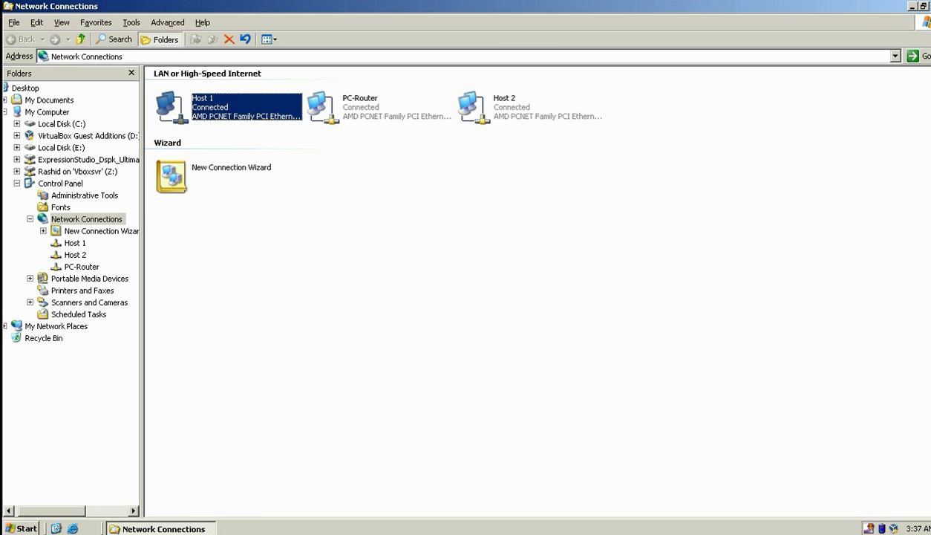
# - Assign the Host 2 adapter the static IP address 192.168.0.1 with subnet mask 255.255.255.0, and close Network Connections
pyautogui.click(505, 104)
pyautogui.rightClick(500, 95)
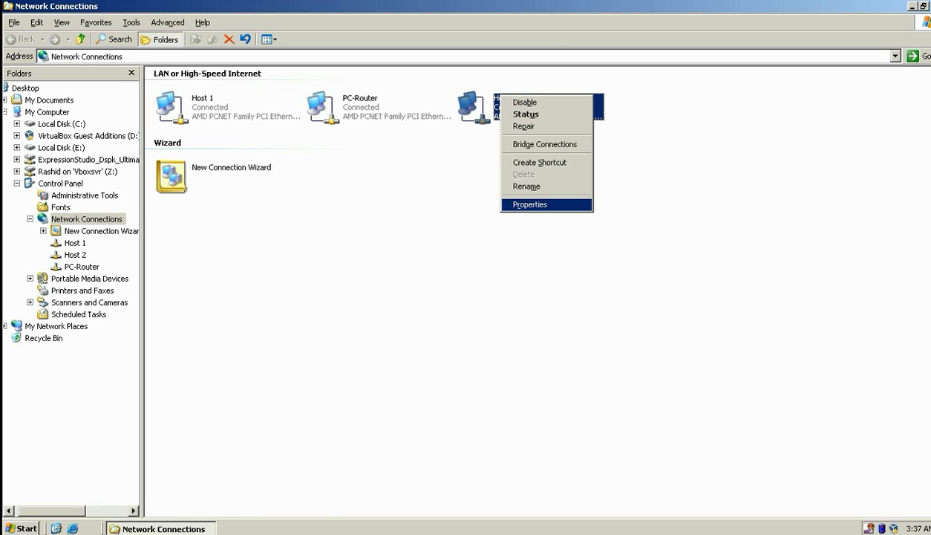
pyautogui.press('Return')
pyautogui.click(168, 218)
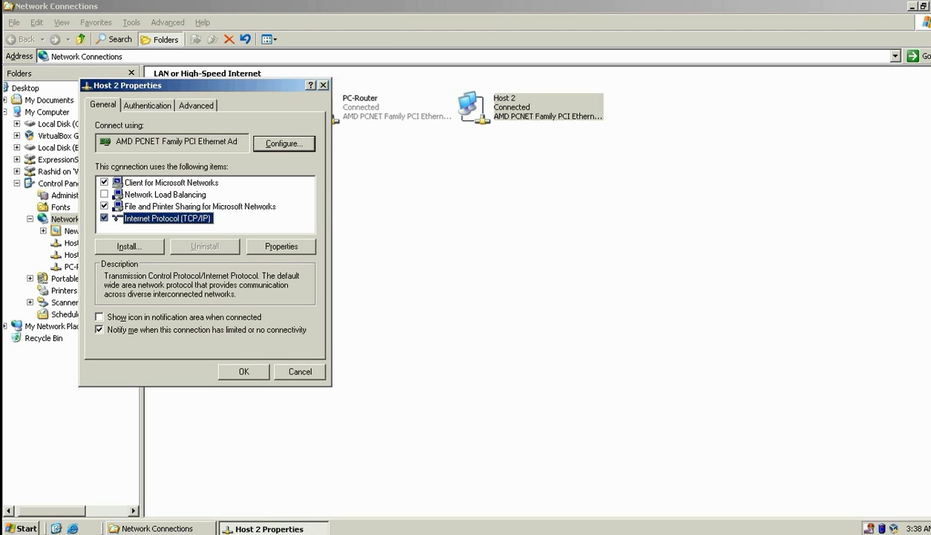
pyautogui.click(281, 246)
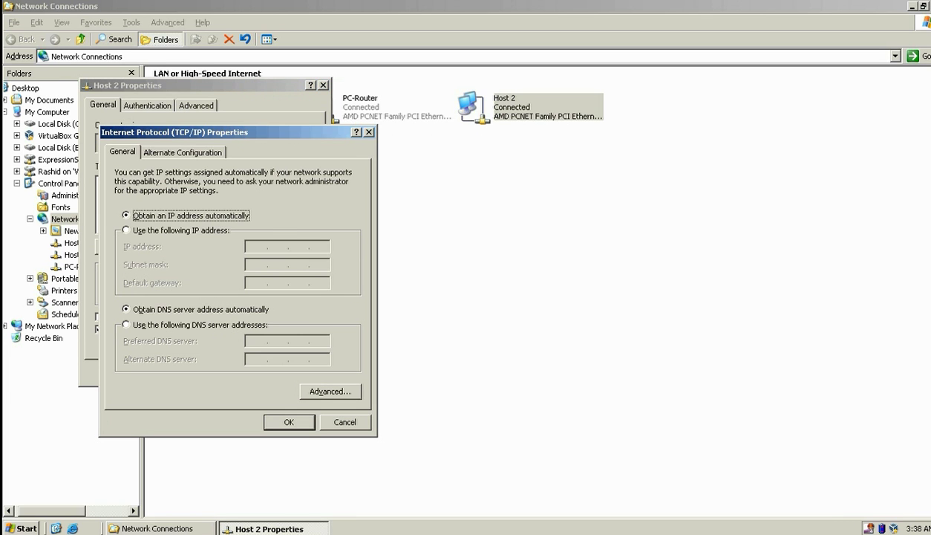
pyautogui.click(127, 230)
pyautogui.click(253, 246)
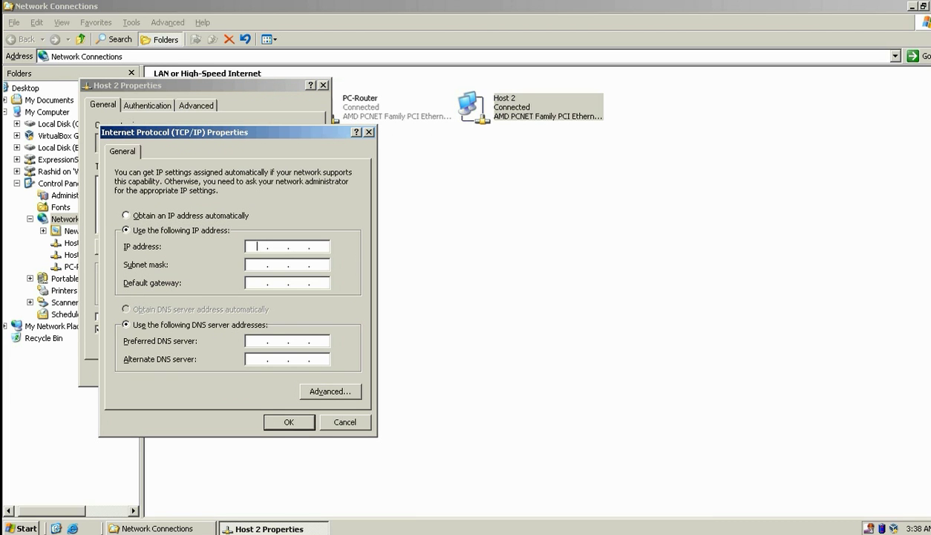
pyautogui.write('192 . 168 . 0 . 1')
pyautogui.press('Tab')
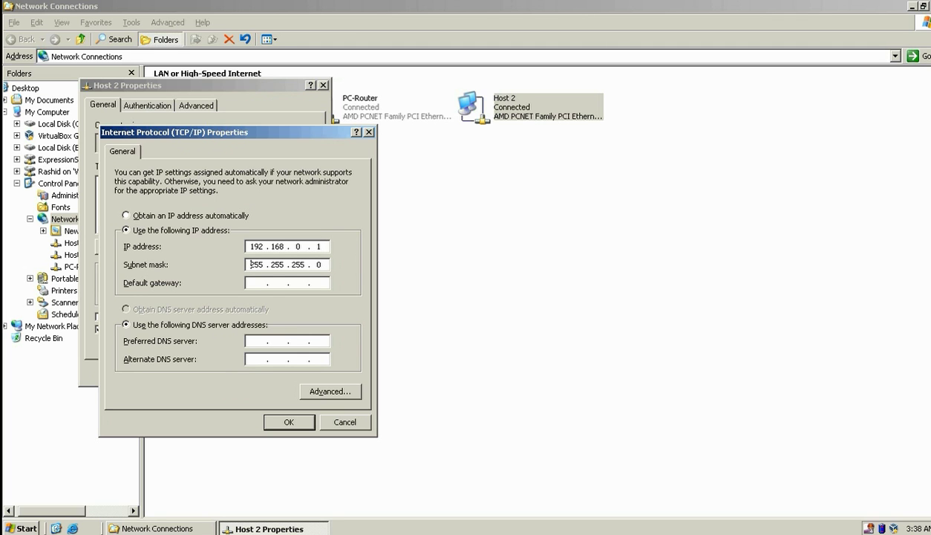
pyautogui.press('Return')
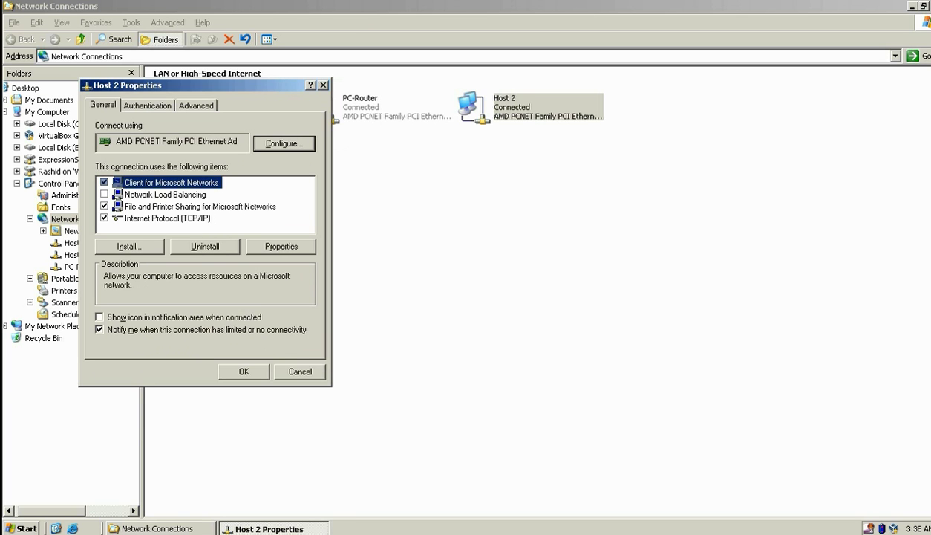
pyautogui.click(244, 371)
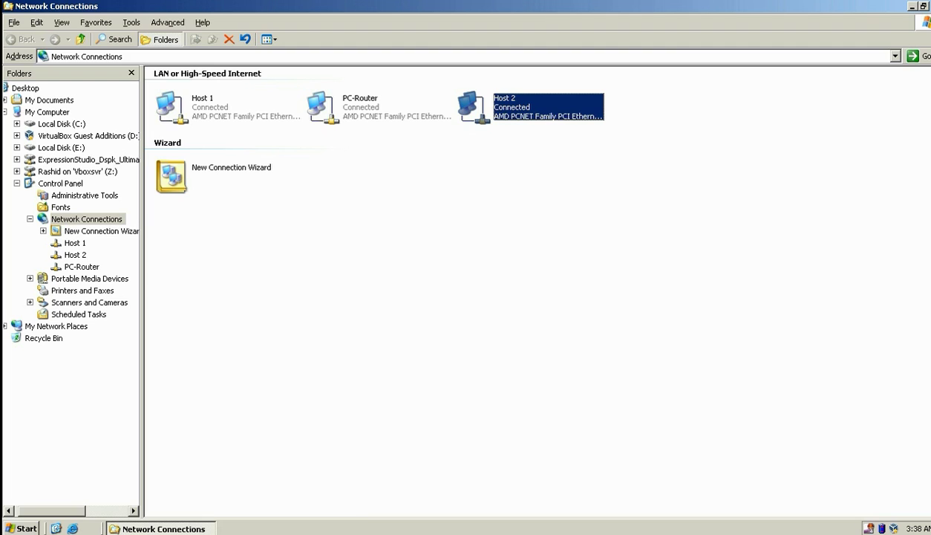
pyautogui.hotkey('alt', 'F4')
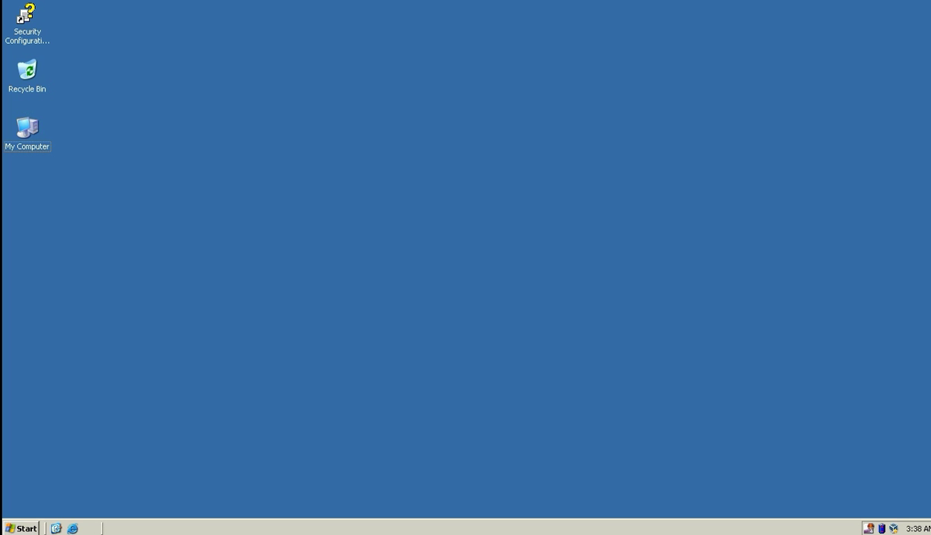
# - Open the Routing and Remote Access administrative console
pyautogui.press('super')
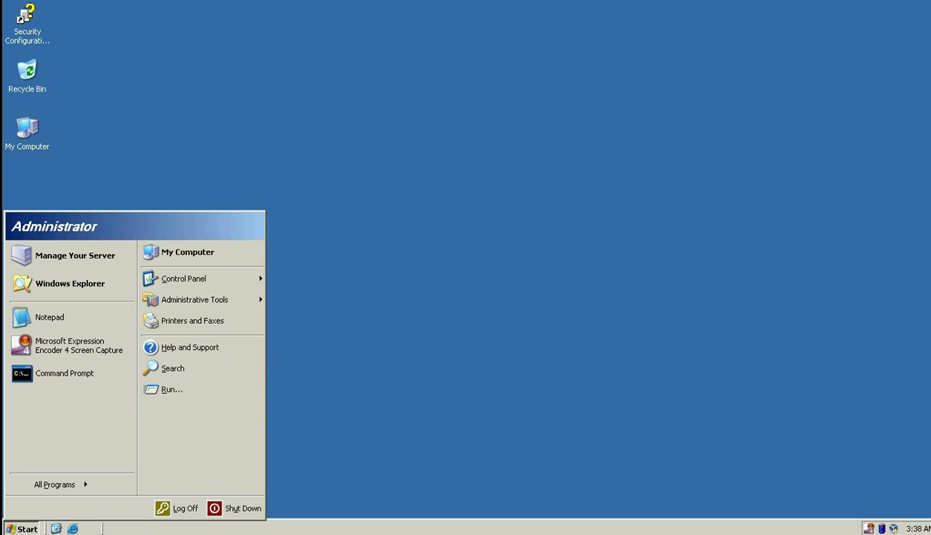
pyautogui.moveTo(195, 299)
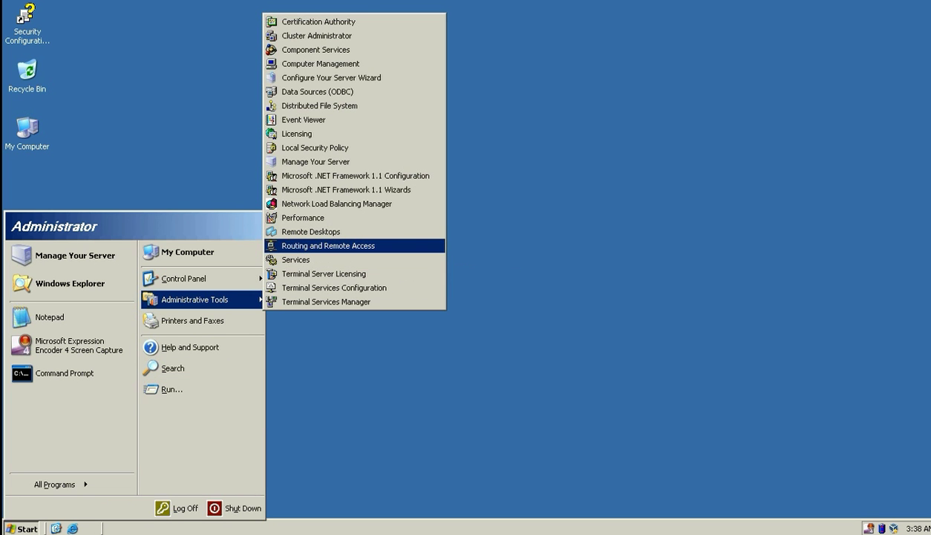
pyautogui.click(328, 245)
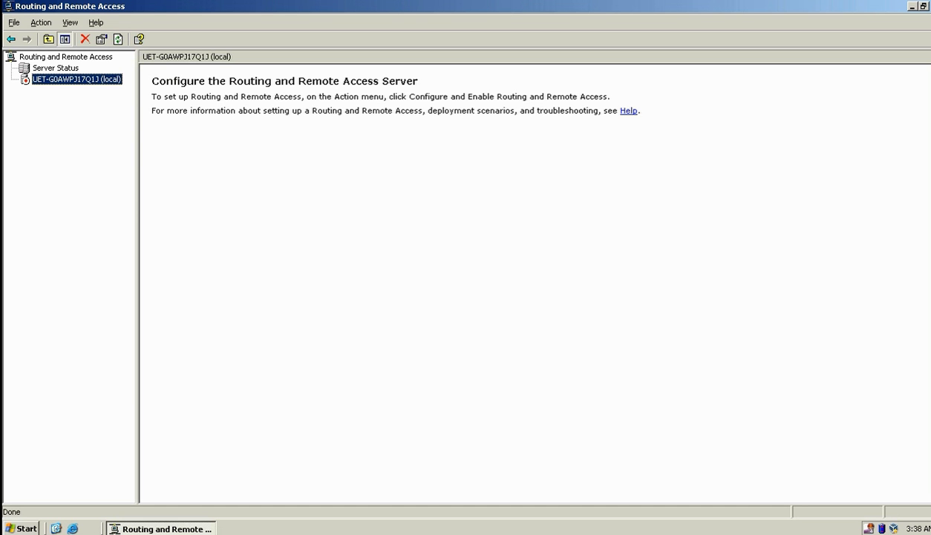
# - Try to configure and enable Routing and Remote Access on the local server
pyautogui.rightClick(84, 76)
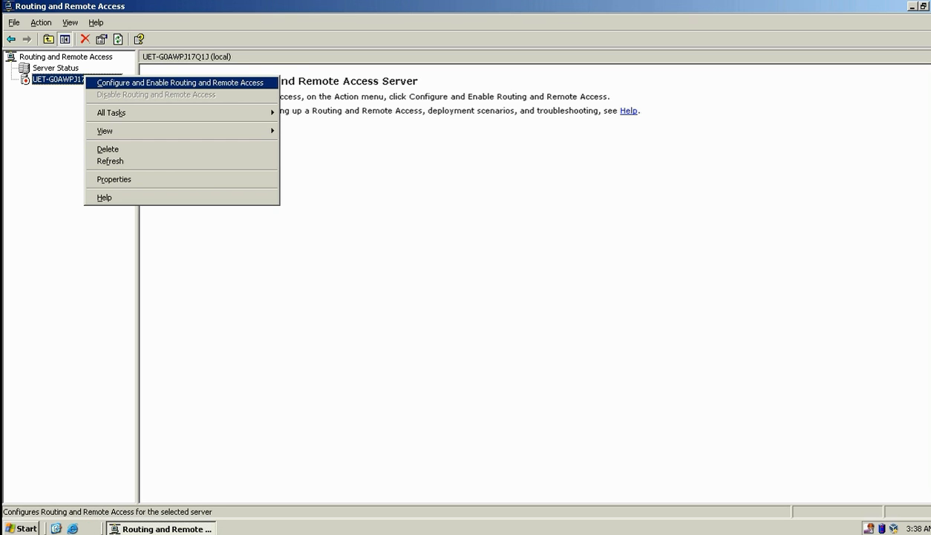
pyautogui.press('Return')
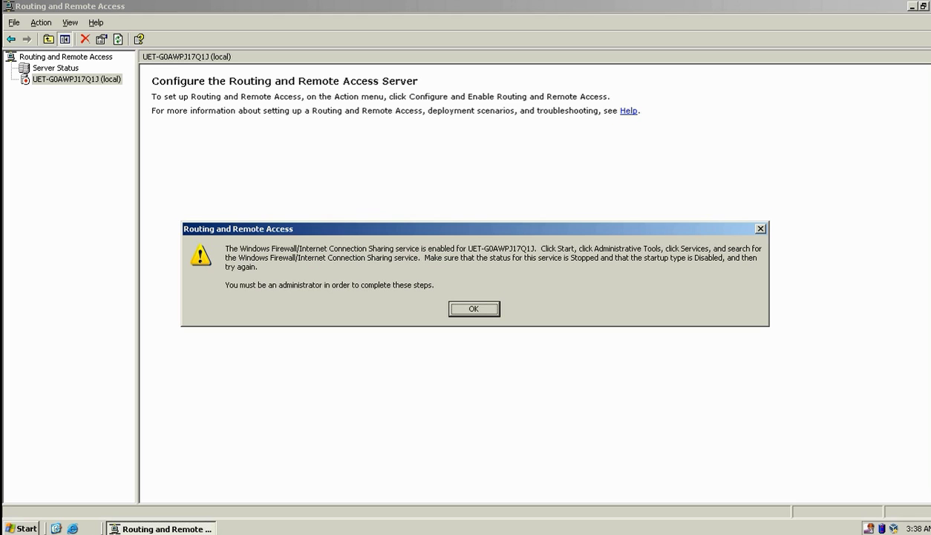
pyautogui.press('Return')
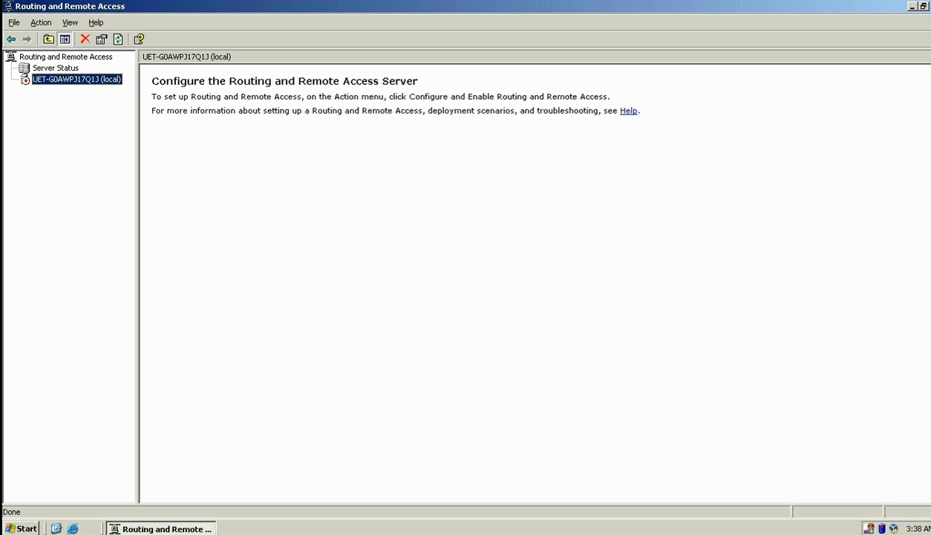
# - Minimize the Routing and Remote Access console and open the Services administrative tool in a maximized window
pyautogui.click(913, 6)
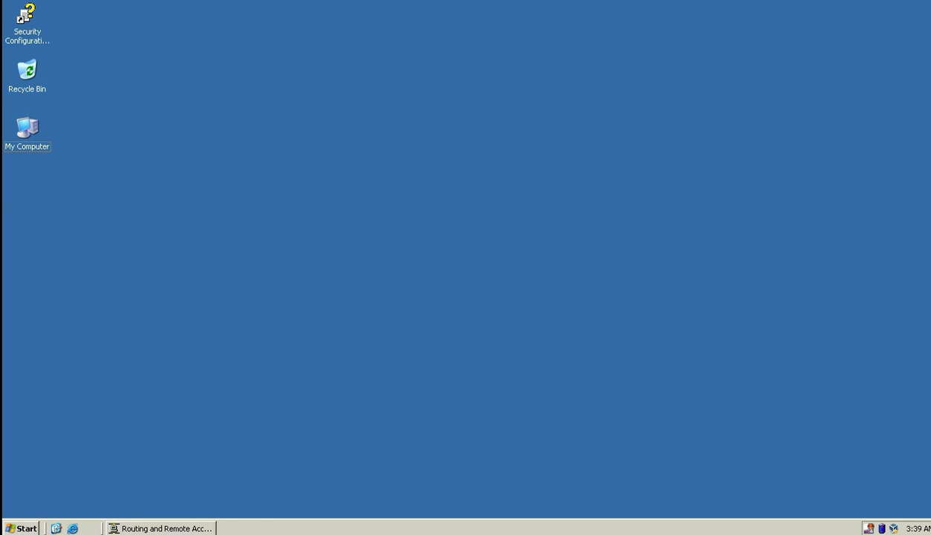
pyautogui.press('super')
pyautogui.press('Up')
pyautogui.press('Up')
pyautogui.press('Up')
pyautogui.press('Up')
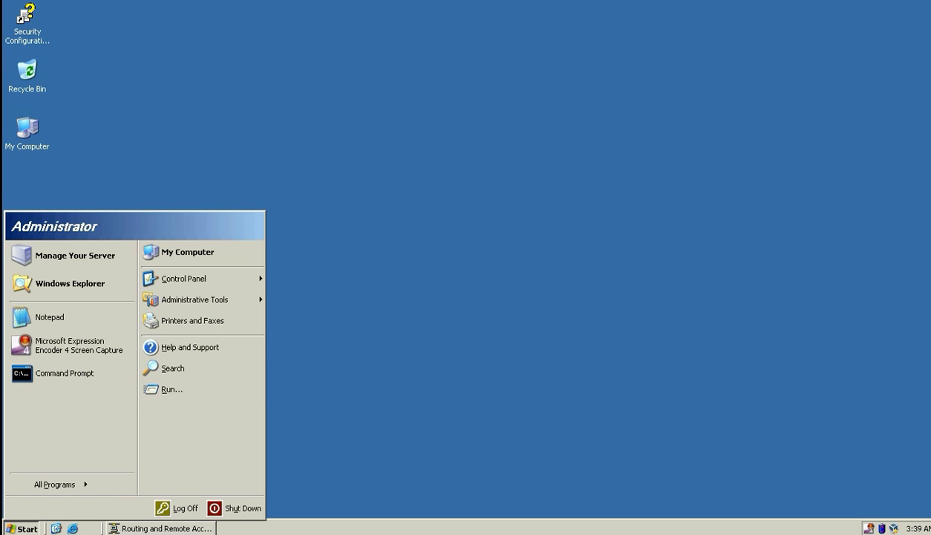
pyautogui.moveTo(195, 300)
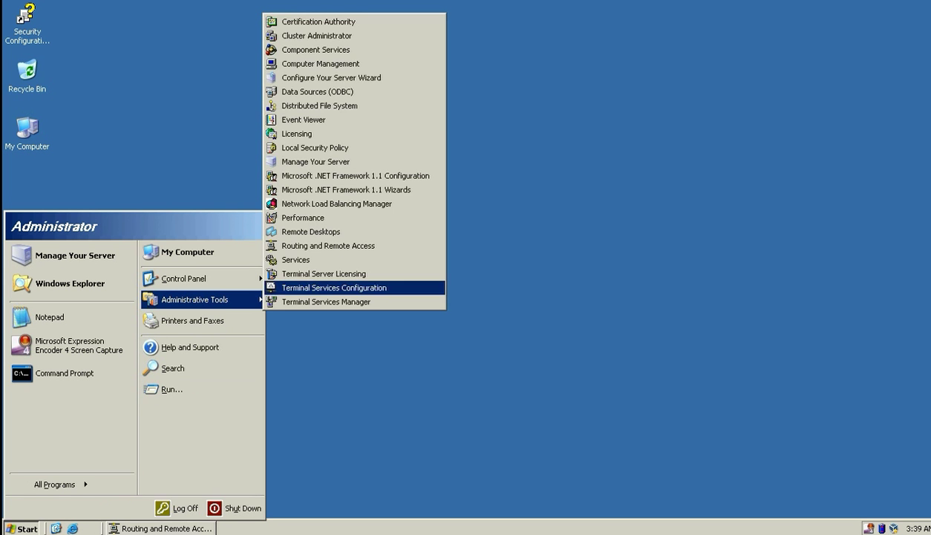
pyautogui.click(305, 260)
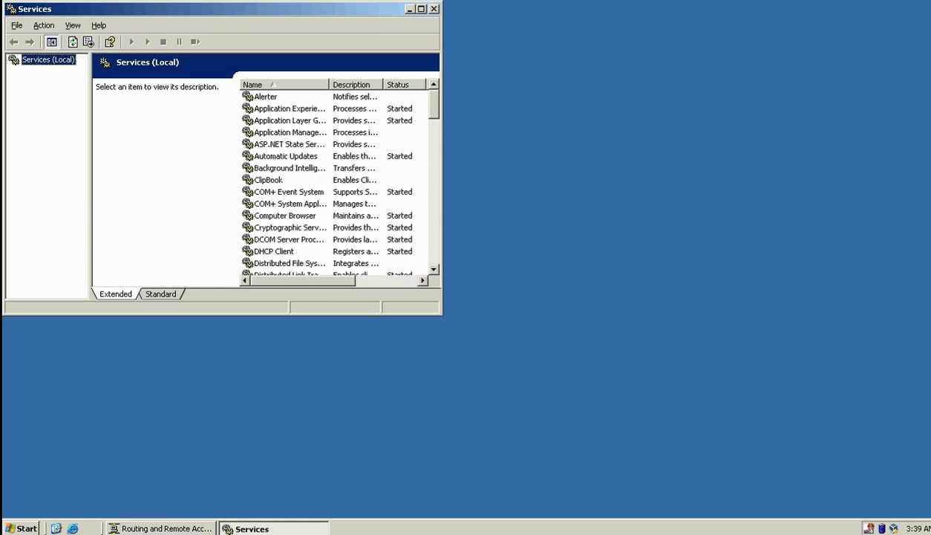
pyautogui.hotkey('alt', 'space')
pyautogui.press('x')
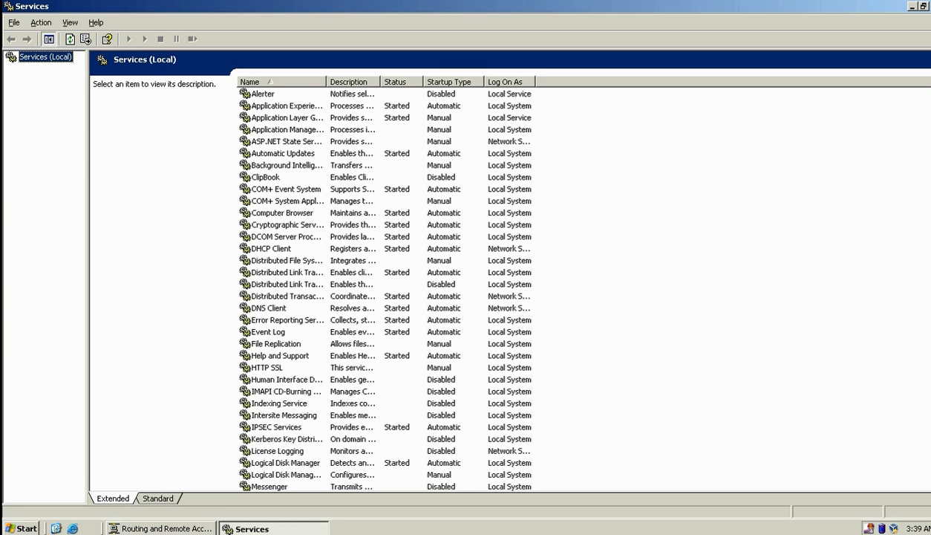
# - Find the Windows Firewall/Internet Connection Sharing (ICS) service in the list and open its properties
pyautogui.click(276, 427)
pyautogui.press('w')
pyautogui.press('w')
pyautogui.press('w')
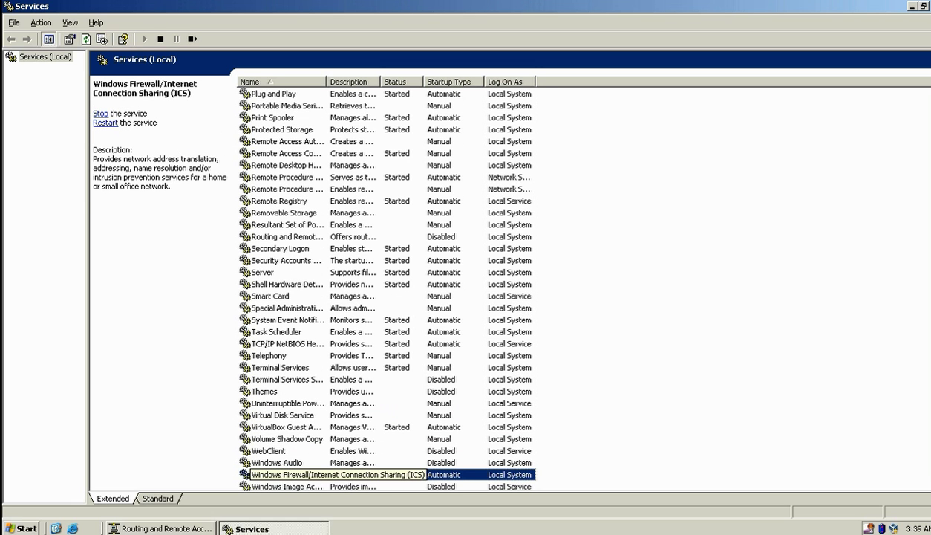
pyautogui.rightClick(308, 473)
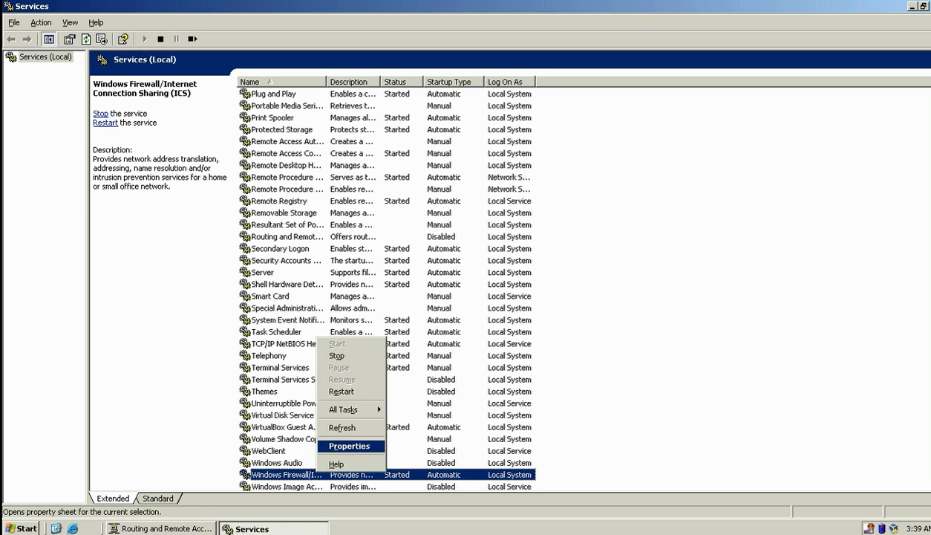
pyautogui.click(335, 446)
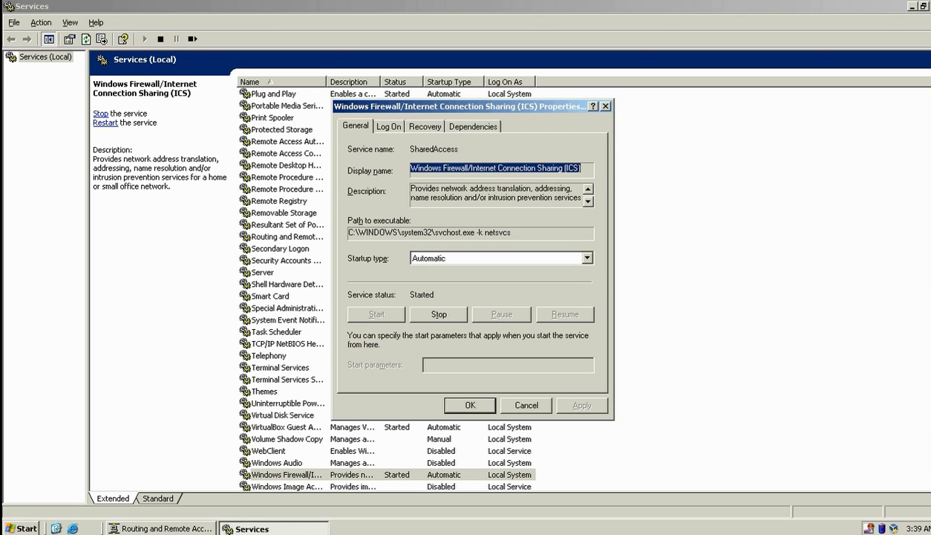
# - Stop the Windows Firewall/Internet Connection Sharing (ICS) service, set its startup type to Disabled, and close Services
pyautogui.click(439, 315)
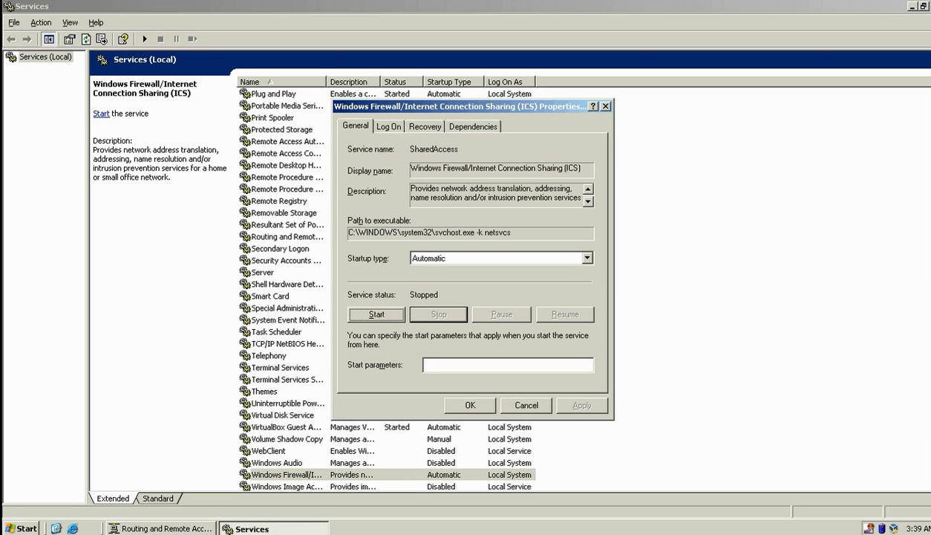
pyautogui.click(588, 258)
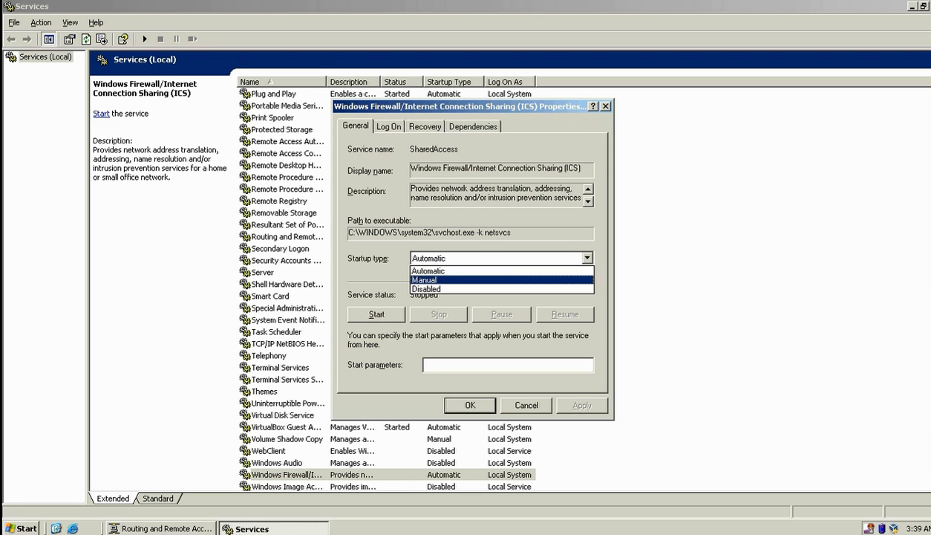
pyautogui.press('Return')
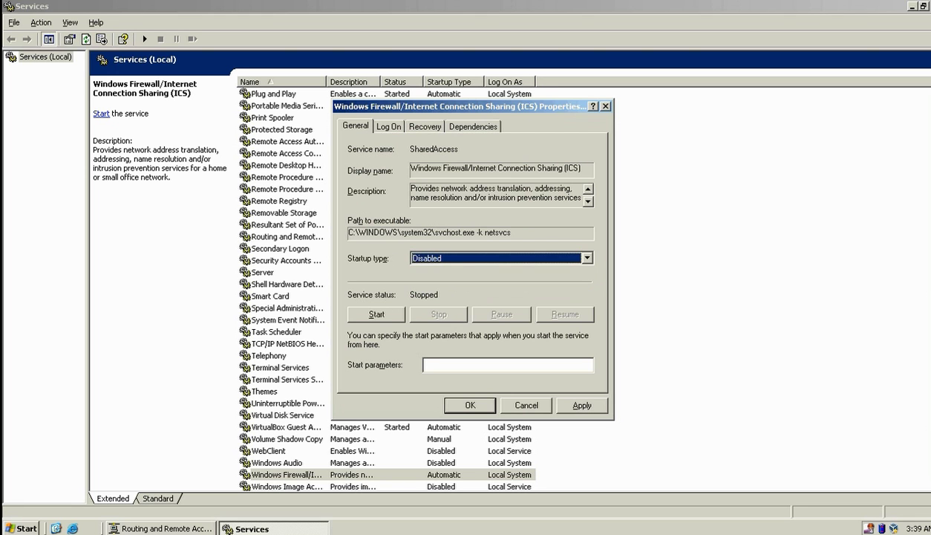
pyautogui.press('Return')
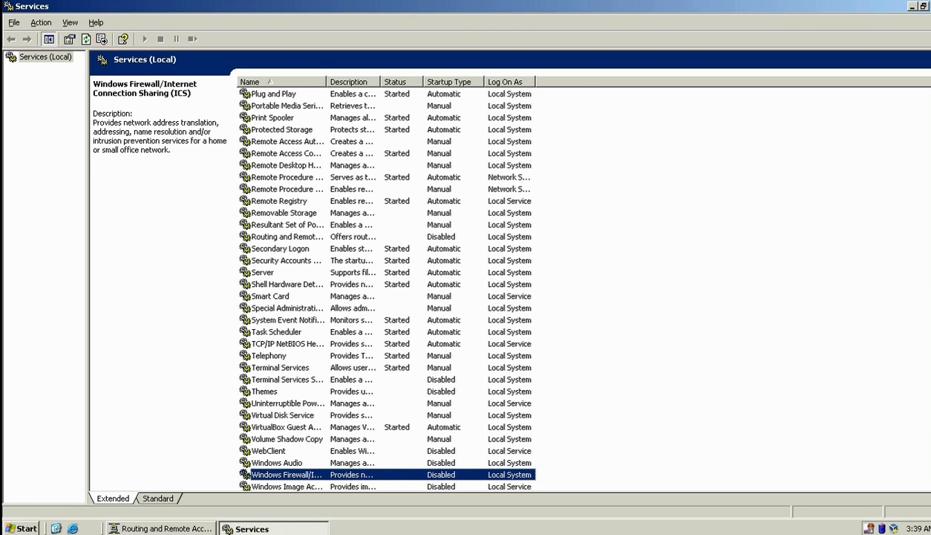
pyautogui.hotkey('alt', 'F4')
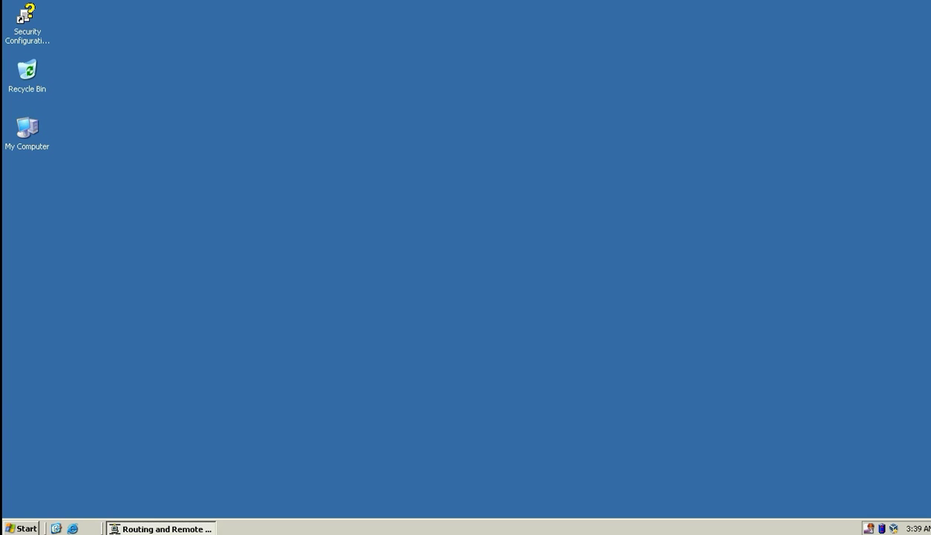
# - Return to the Routing and Remote Access console and start the local server's setup wizard with the Network address translation (NAT) configuration
pyautogui.hotkey('alt', 'Tab')
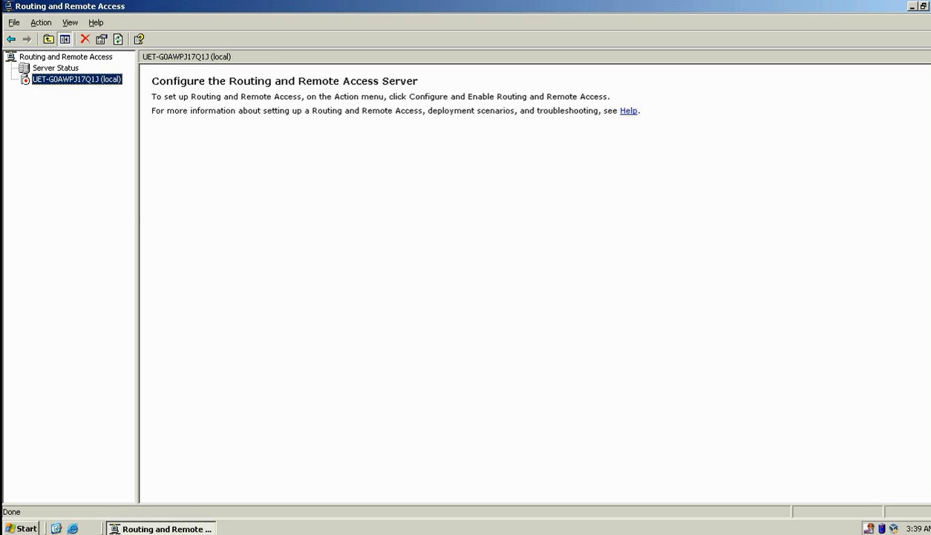
pyautogui.hotkey('shift', 'F10')
pyautogui.press('Down')
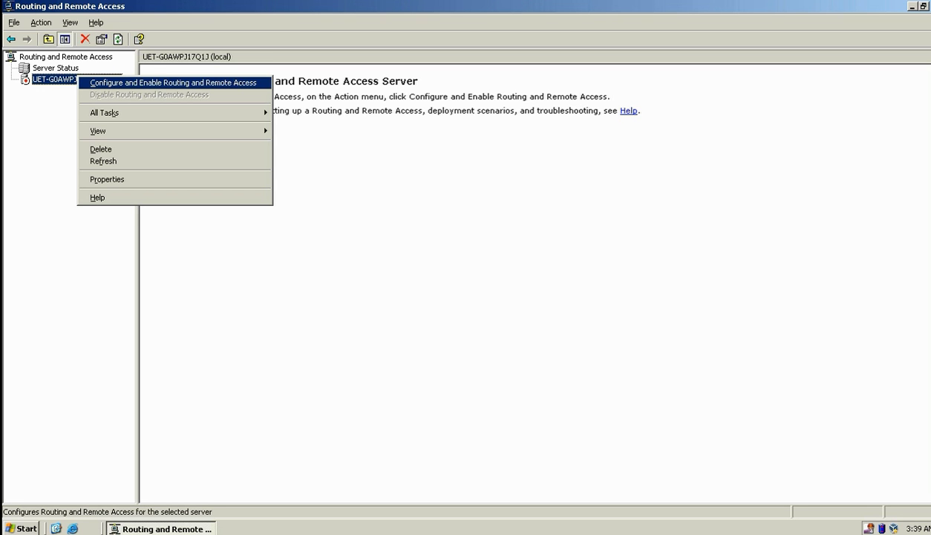
pyautogui.press('Return')
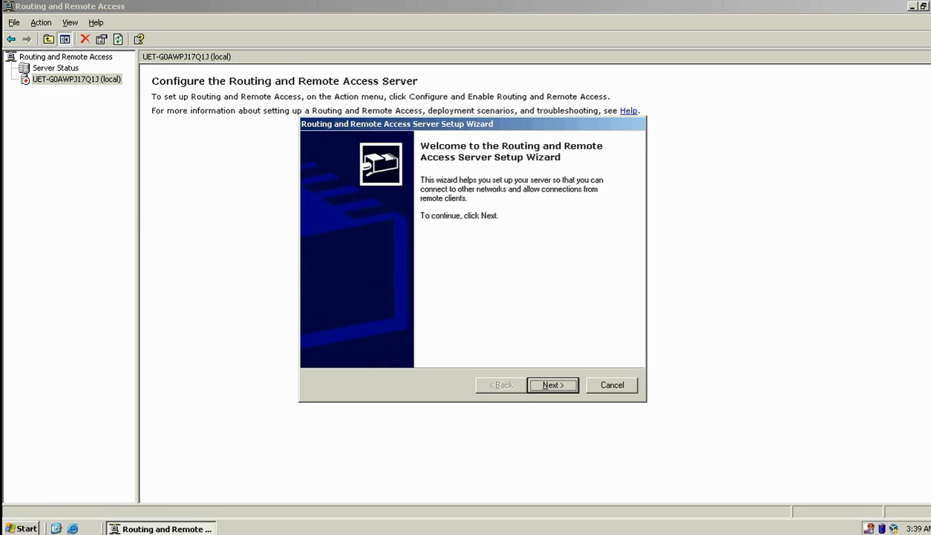
pyautogui.press('Return')
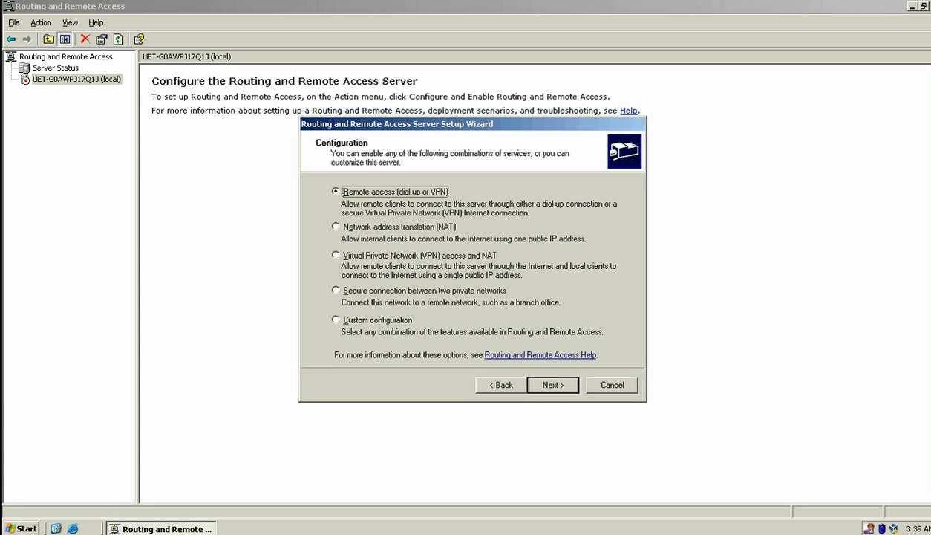
pyautogui.press('Down')
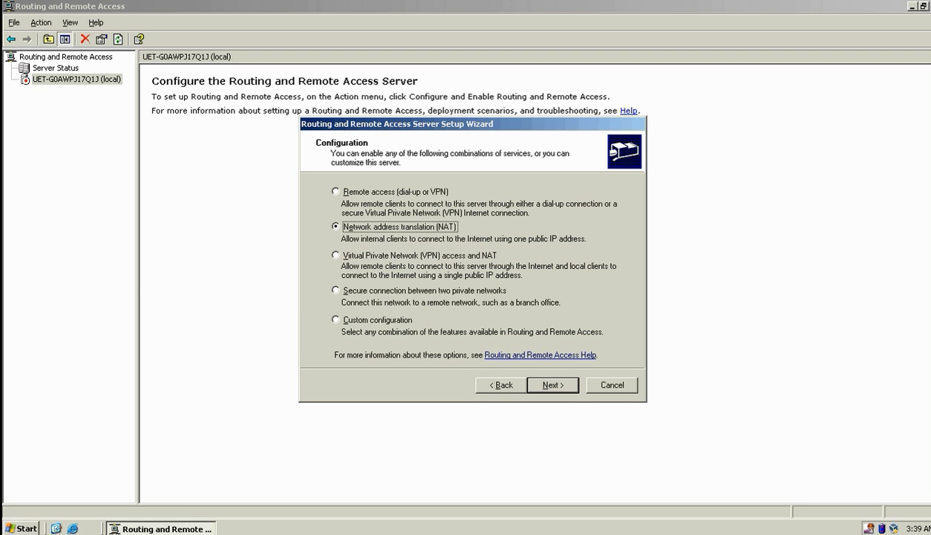
pyautogui.press('Return')
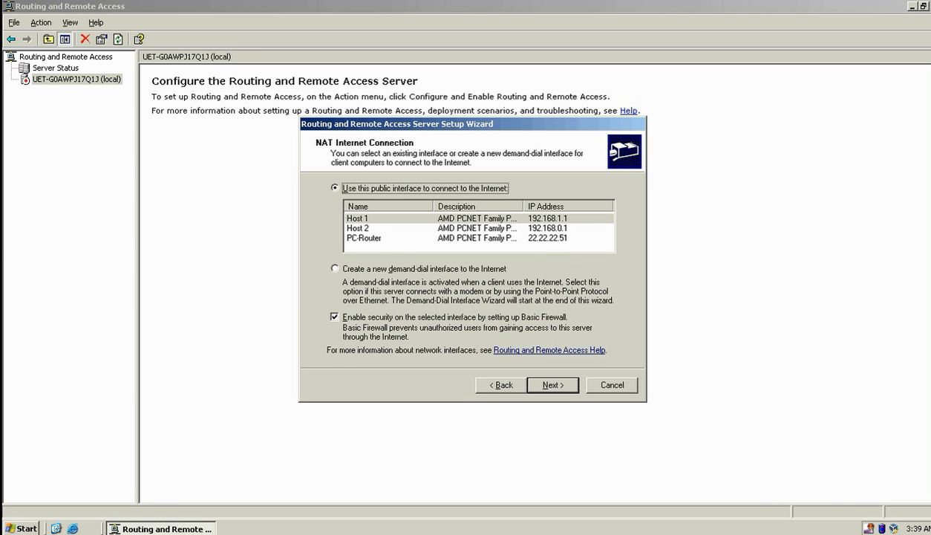
# - Choose PC-Router as the public interface to the Internet, keeping Basic Firewall security enabled
pyautogui.press('Tab')
pyautogui.press('Down')
pyautogui.press('Down')
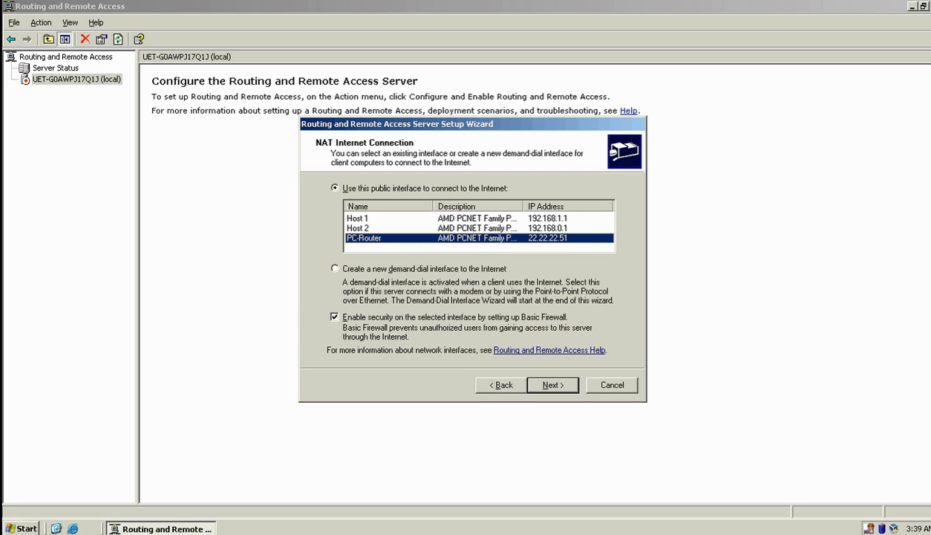
pyautogui.press('Return')
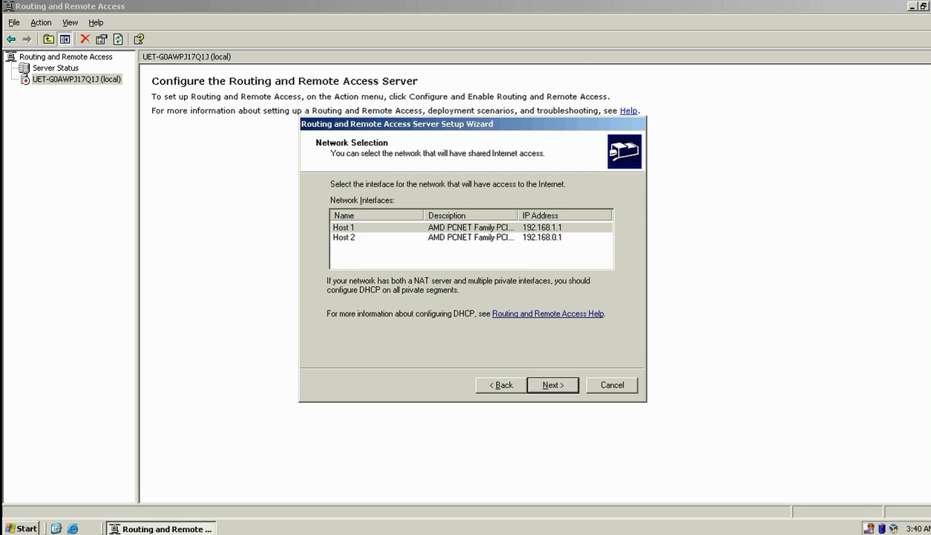
# - Give the Host 1 network shared Internet access with basic name and address services enabled, and finish the setup wizard
pyautogui.press('Tab')
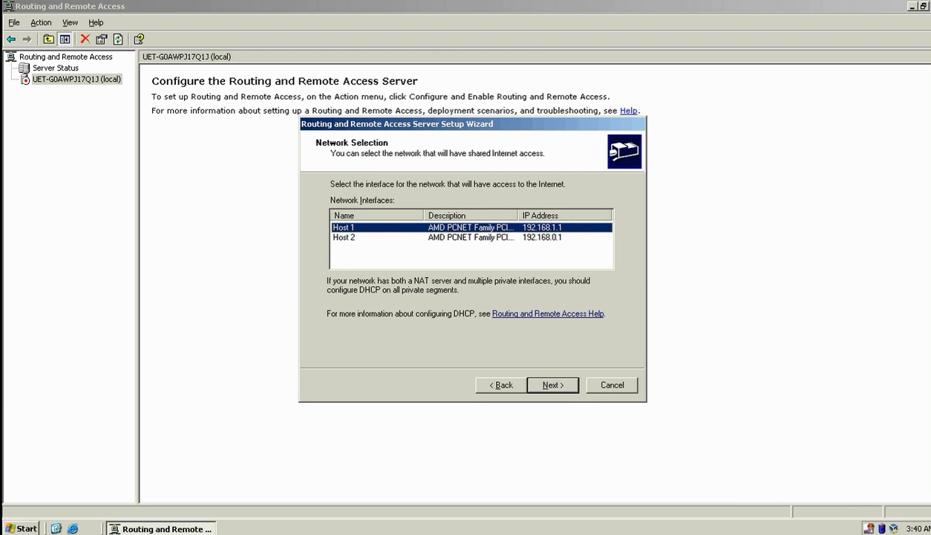
pyautogui.press('Return')
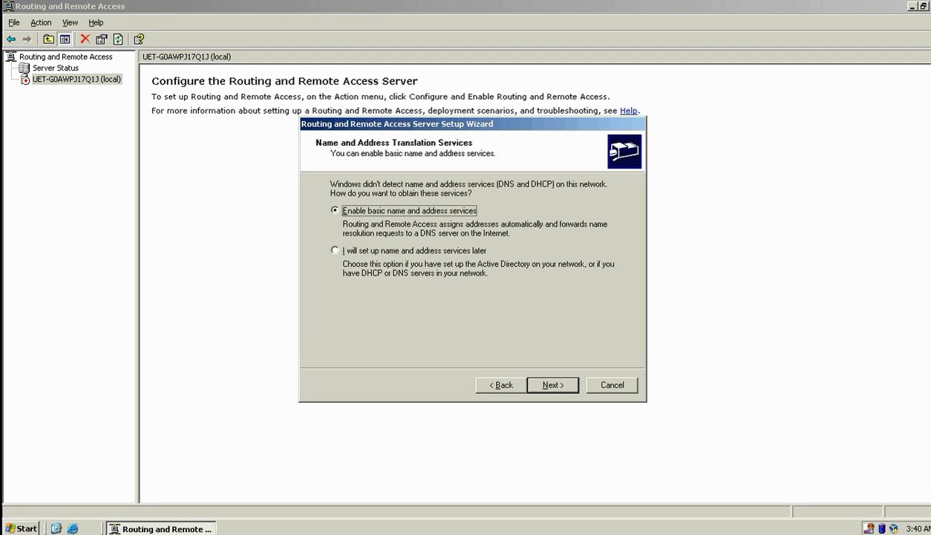
pyautogui.press('Return')
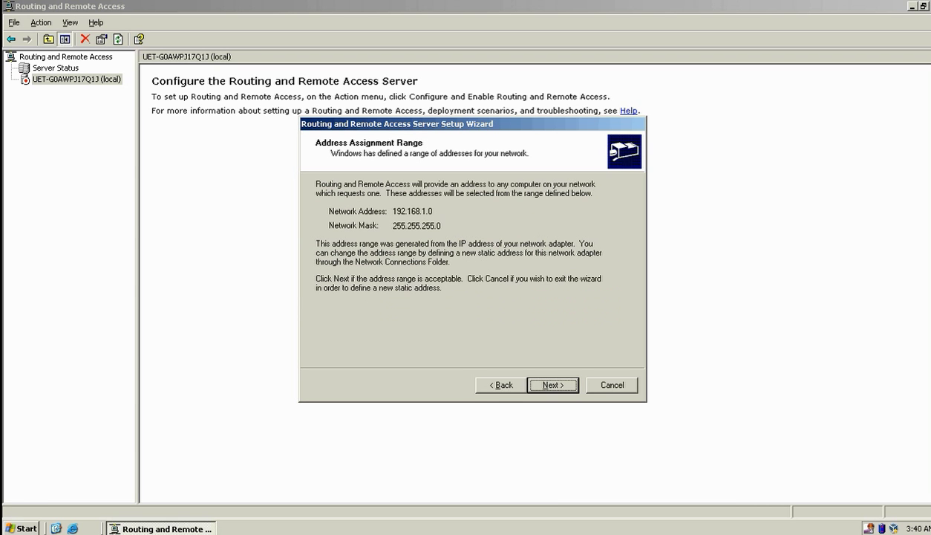
pyautogui.press('Return')
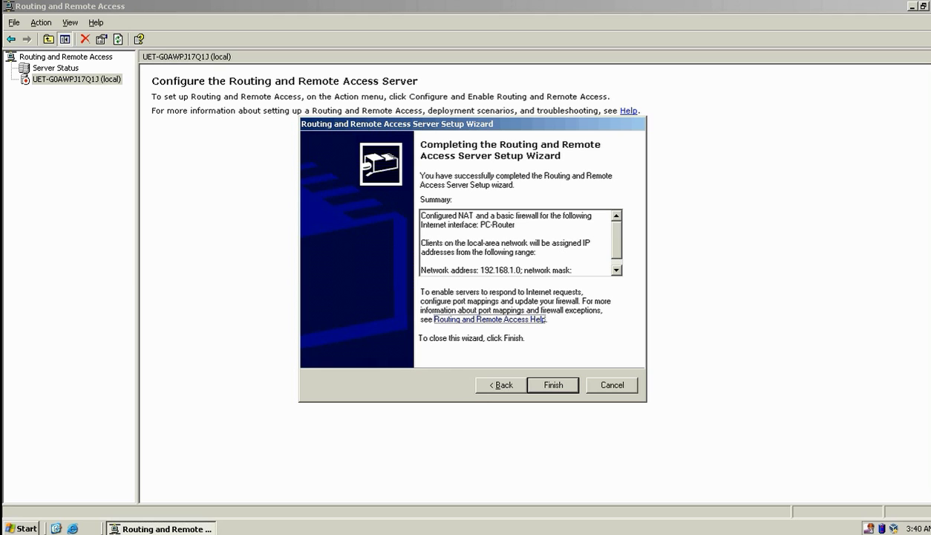
pyautogui.click(554, 385)
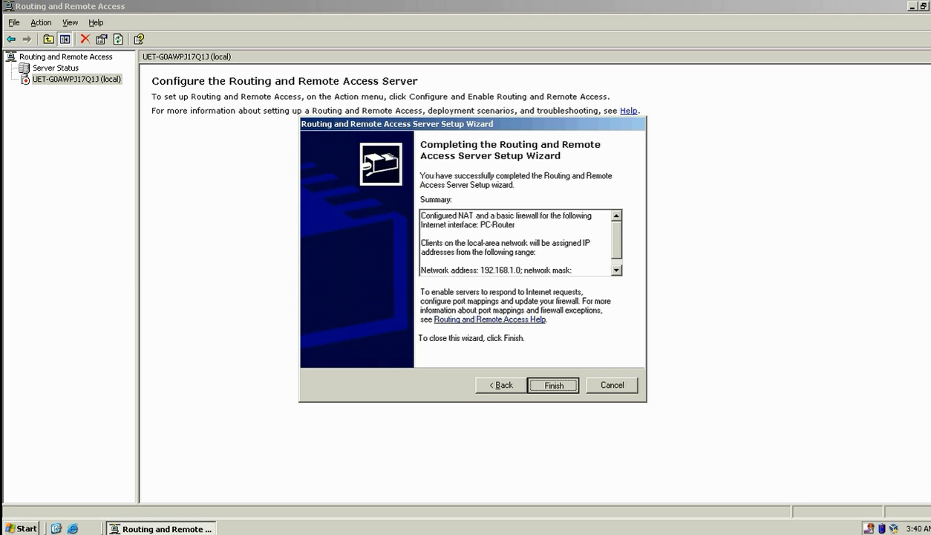
pyautogui.press('Return')
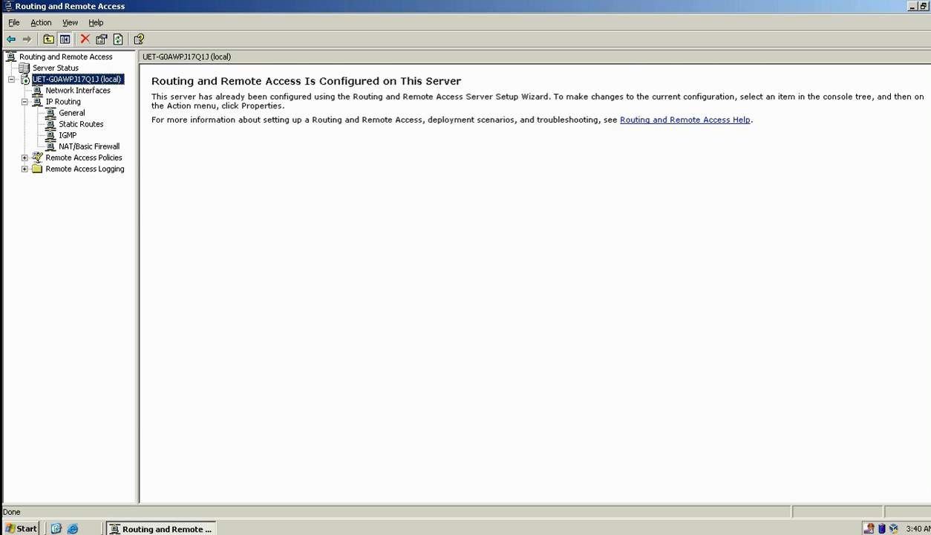
# - Check the DHCP address assignment settings in the NAT/Basic Firewall properties
pyautogui.click(89, 146)
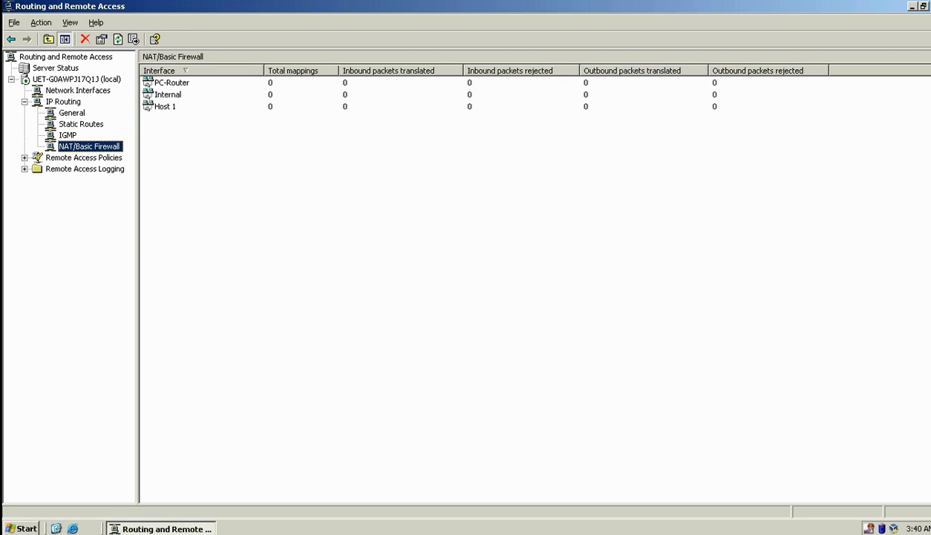
pyautogui.rightClick(99, 143)
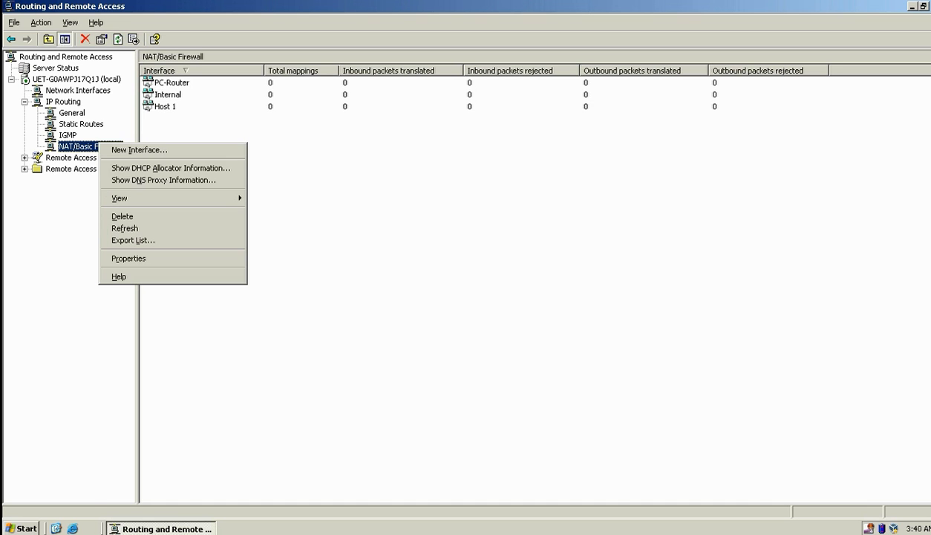
pyautogui.press('Return')
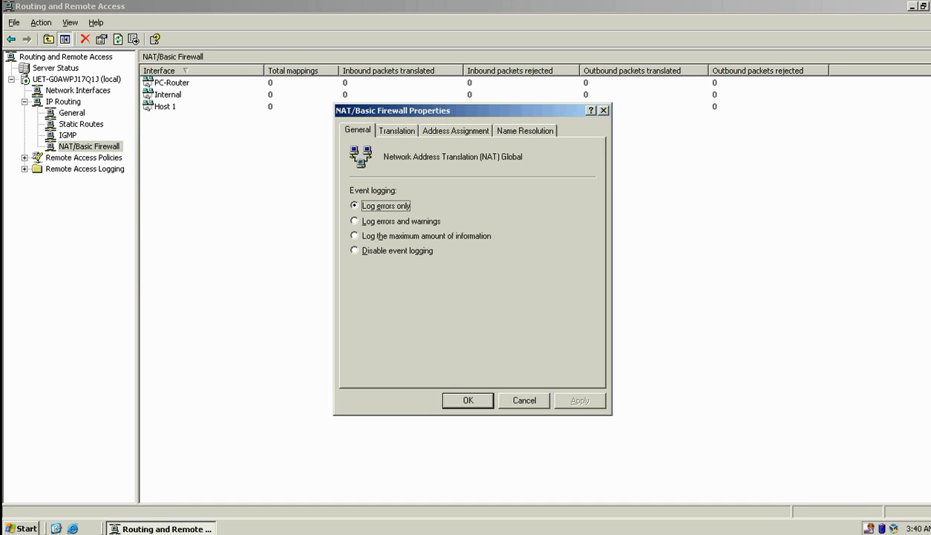
pyautogui.click(455, 130)
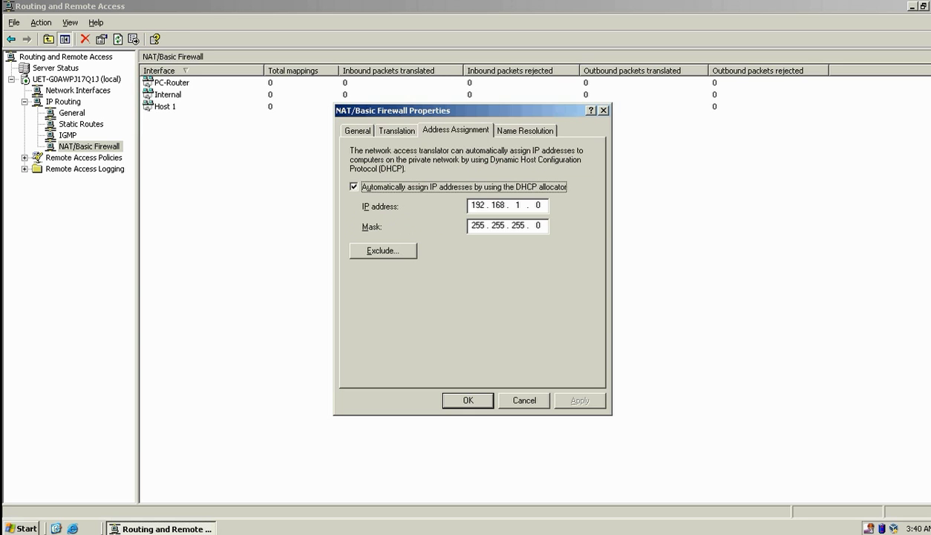
pyautogui.press('Escape')
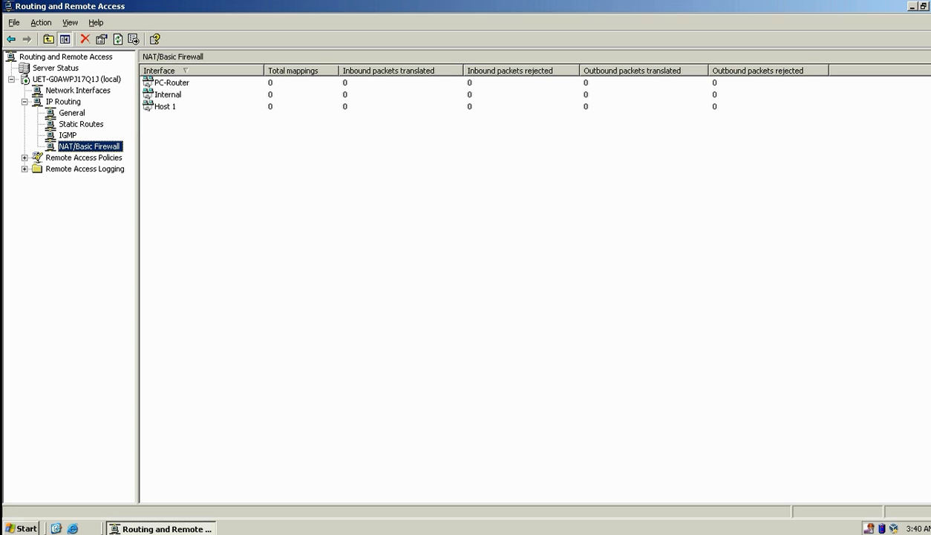
# - Check the interface type in the NAT properties of the Host 1 interface
pyautogui.click(166, 107)
pyautogui.rightClick(165, 106)
pyautogui.press('Up')
pyautogui.press('Up')
pyautogui.press('Return')
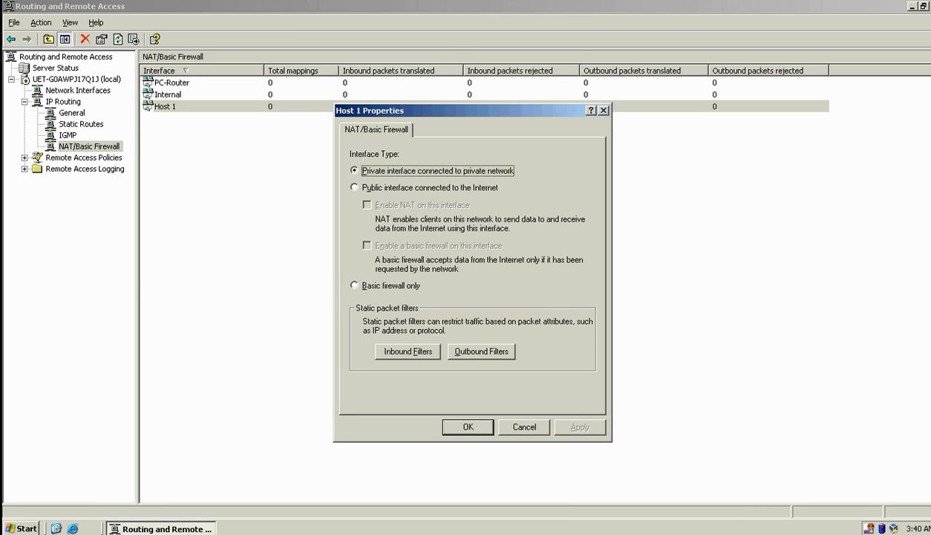
pyautogui.press('Escape')
# - Sort the NAT interfaces by name in ascending order and check the properties of the PC-Router interface
pyautogui.click(196, 71)
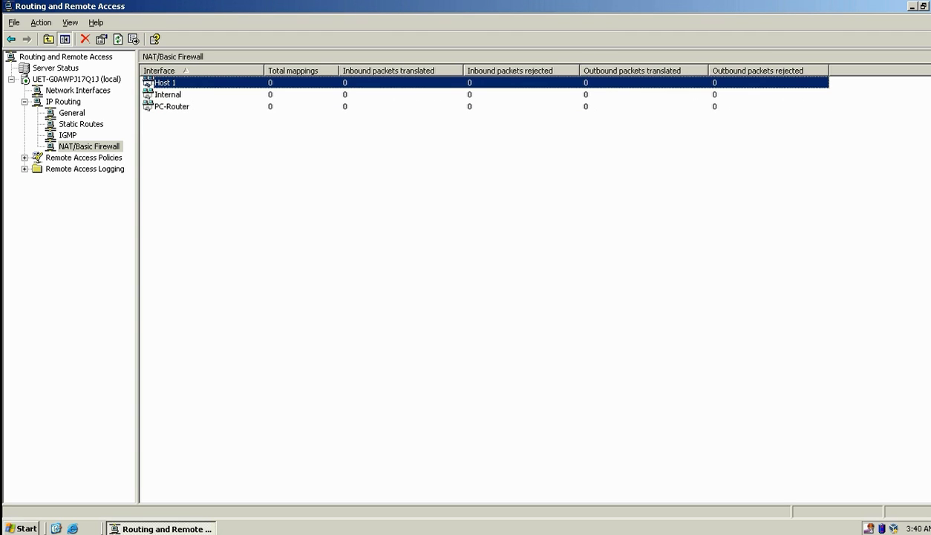
pyautogui.click(171, 106)
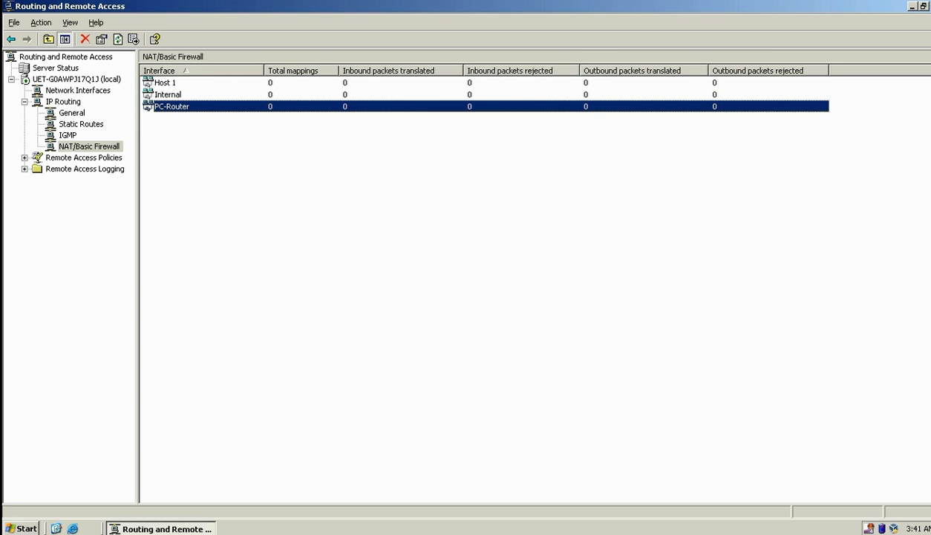
pyautogui.rightClick(173, 106)
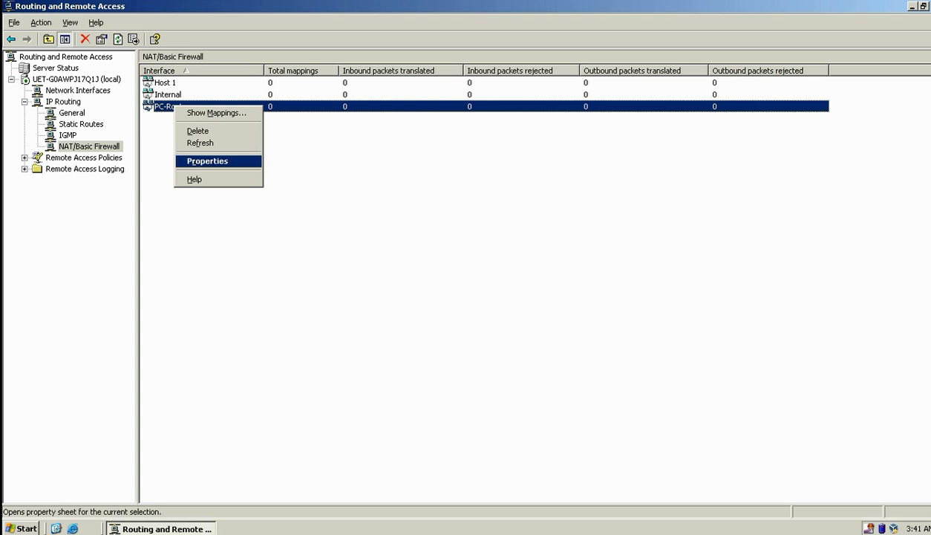
pyautogui.click(207, 161)
pyautogui.click(470, 426)
pyautogui.click(470, 426)
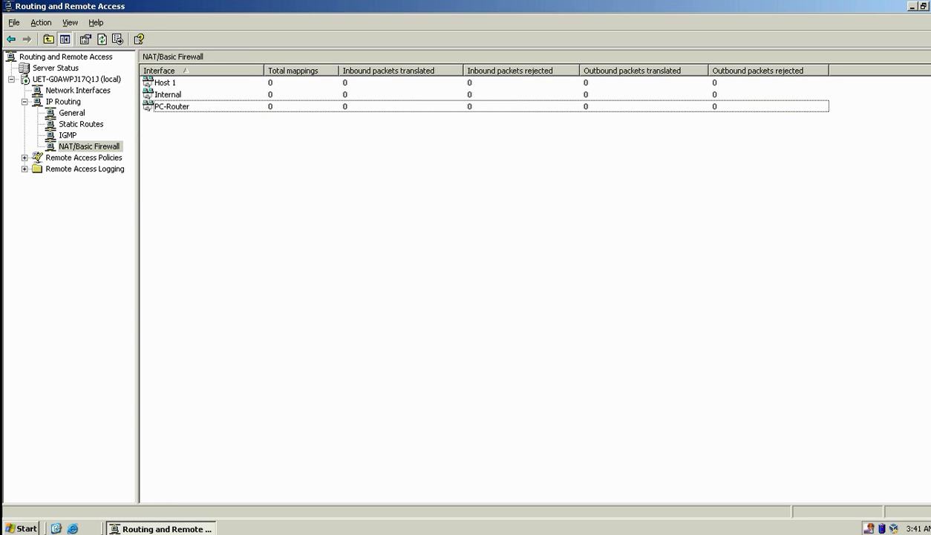
# - Allow the ICMP options incoming echo request, incoming timestamp request, outgoing parameter problem and outgoing time exceeded on the PC-Router interface
pyautogui.click(178, 105)
pyautogui.rightClick(181, 102)
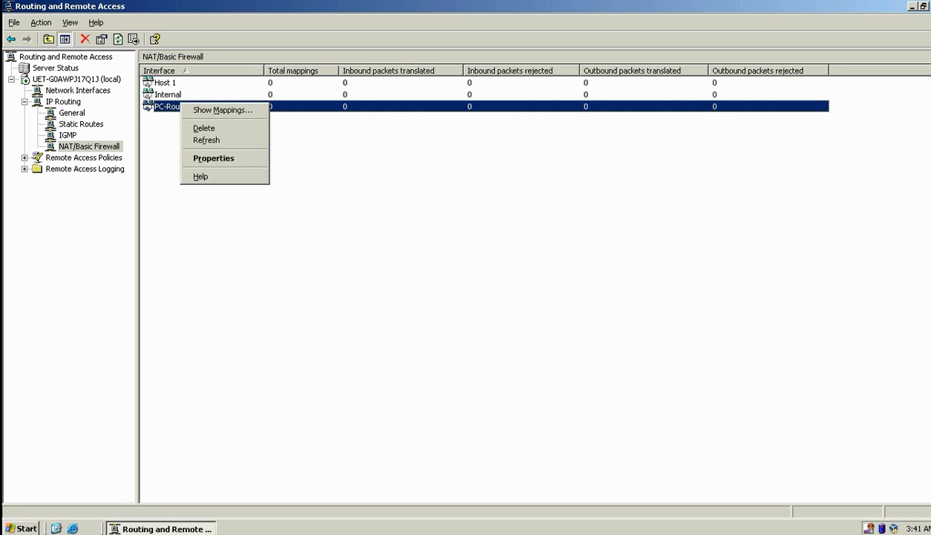
pyautogui.press('Return')
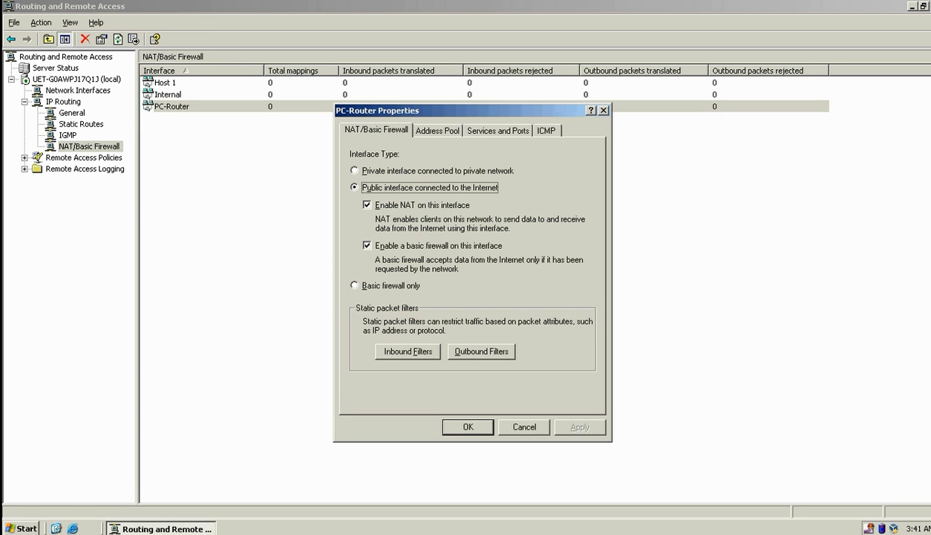
pyautogui.click(546, 130)
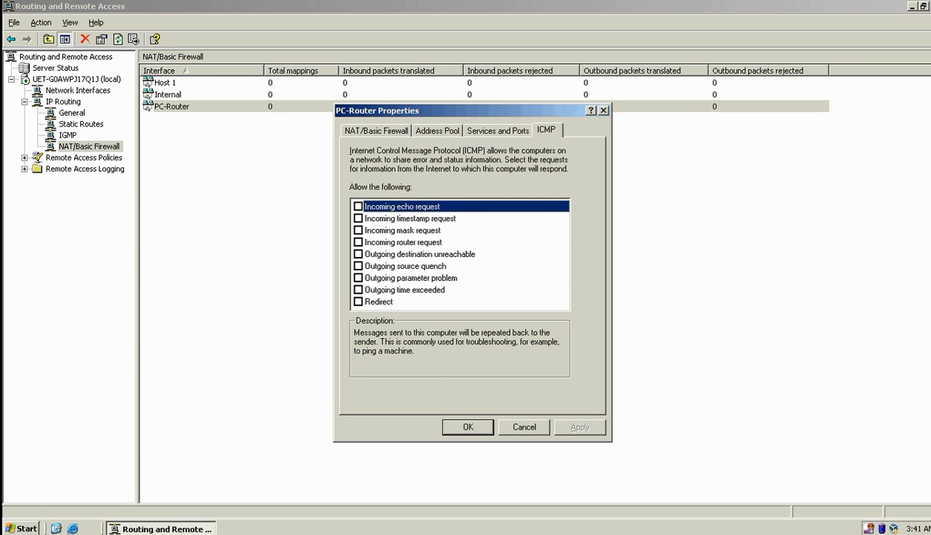
pyautogui.click(358, 206)
pyautogui.click(358, 218)
pyautogui.click(358, 278)
pyautogui.click(358, 290)
pyautogui.press('Return')
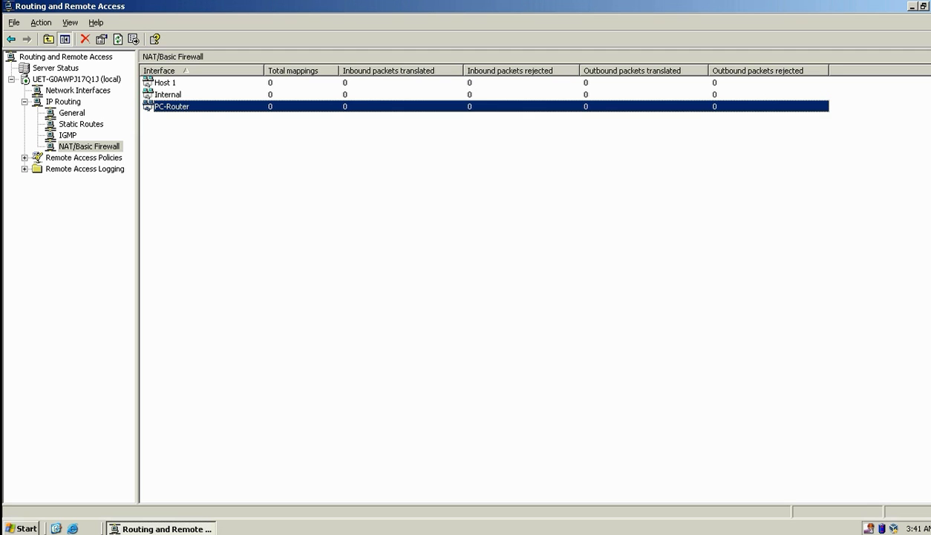
# - Add Host 2 to NAT/Basic Firewall as a private interface connected to the private network
pyautogui.click(90, 146)
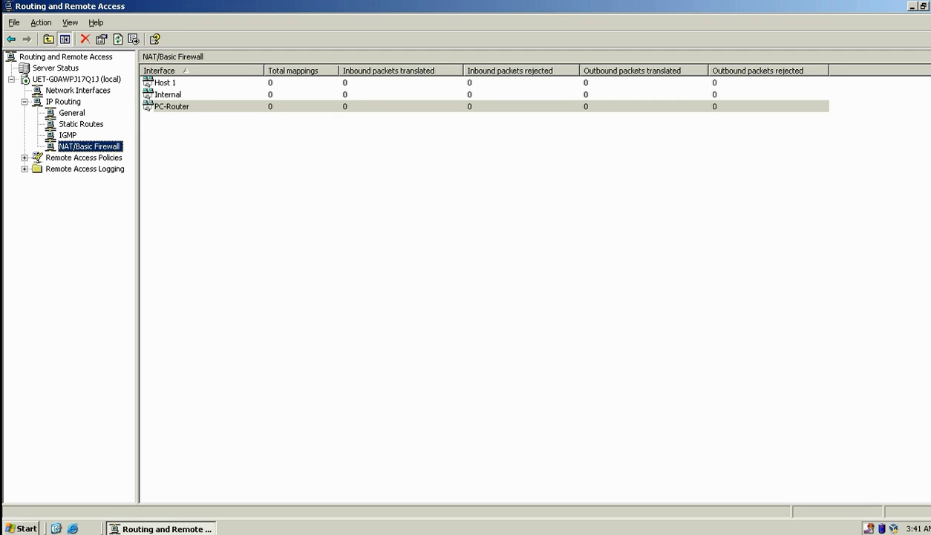
pyautogui.rightClick(90, 146)
pyautogui.click(135, 152)
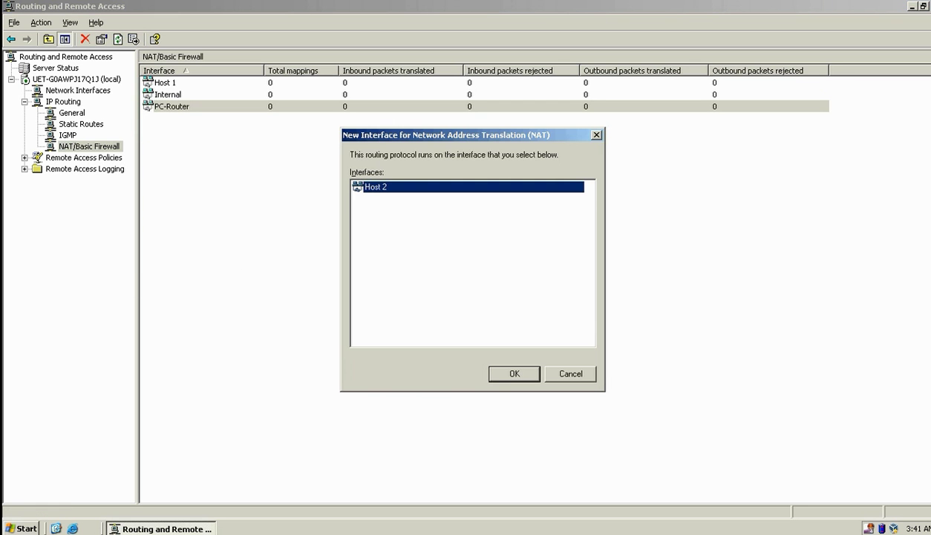
pyautogui.press('Return')
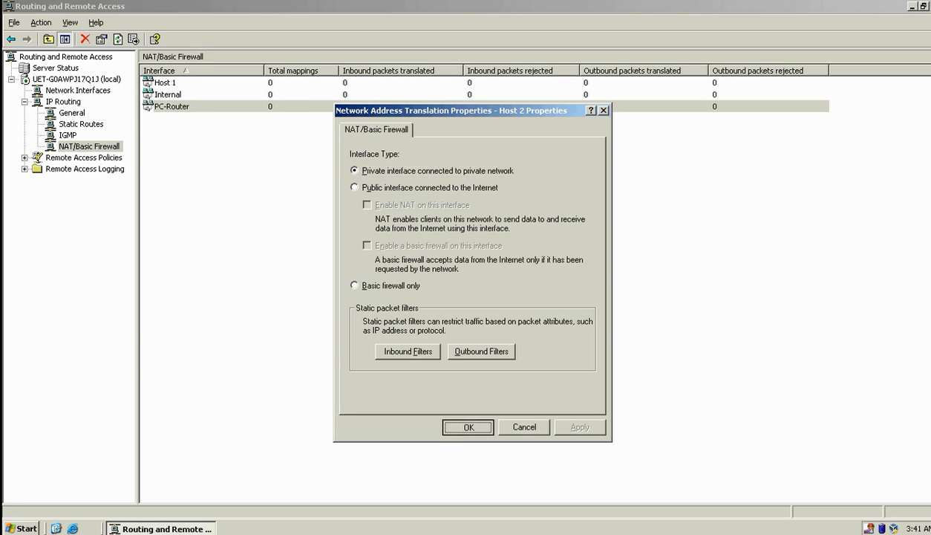
pyautogui.press('Return')
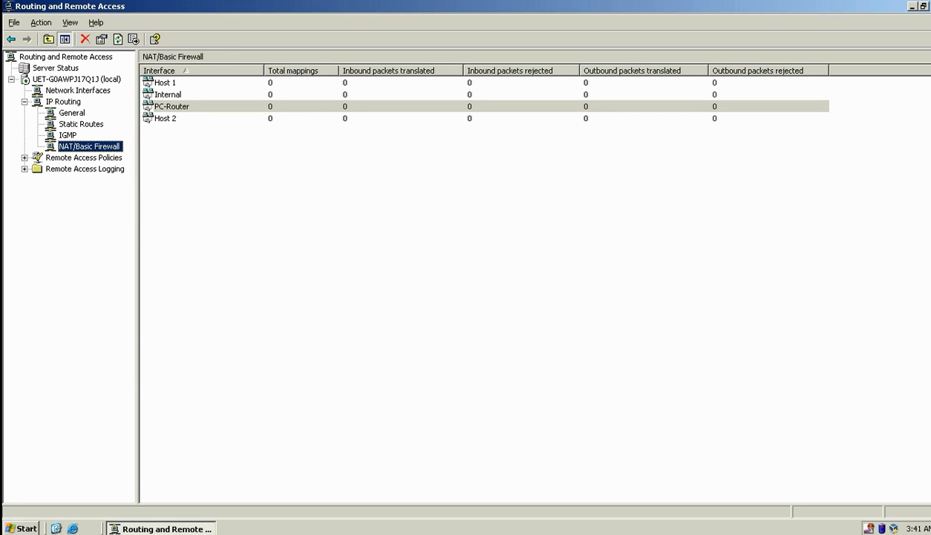
# - Review the DHCP allocator's IP address and mask in the NAT/Basic Firewall properties and close the Routing and Remote Access console
pyautogui.rightClick(112, 148)
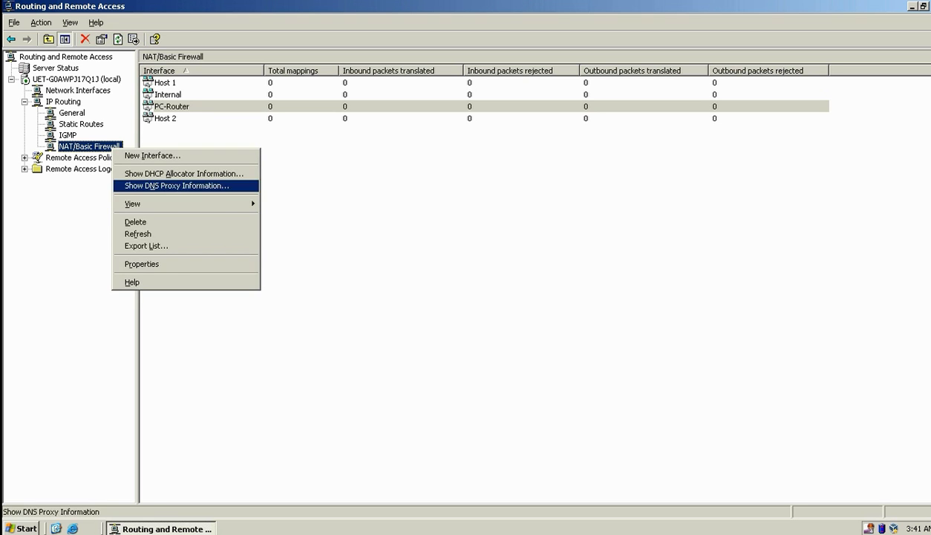
pyautogui.press('Return')
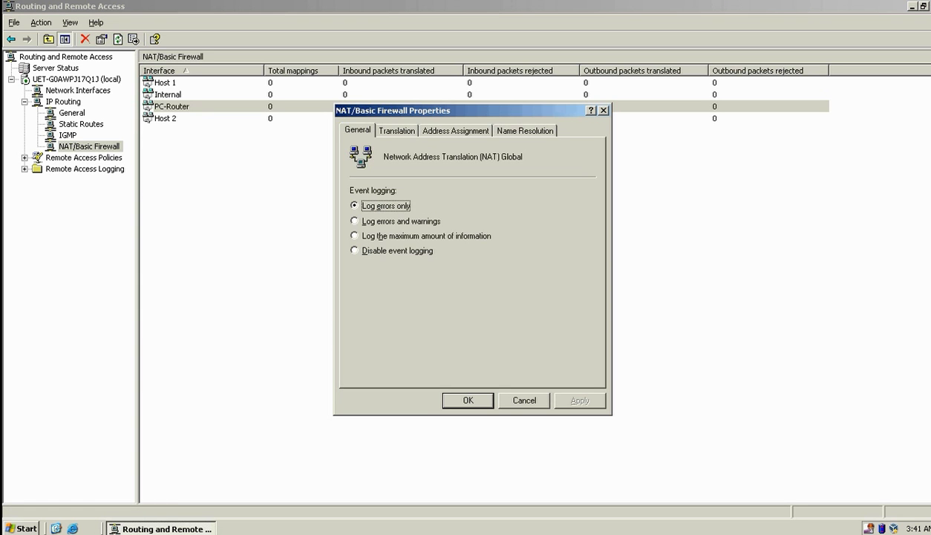
pyautogui.hotkey('ctrl', 'Tab')
pyautogui.hotkey('ctrl', 'Tab')
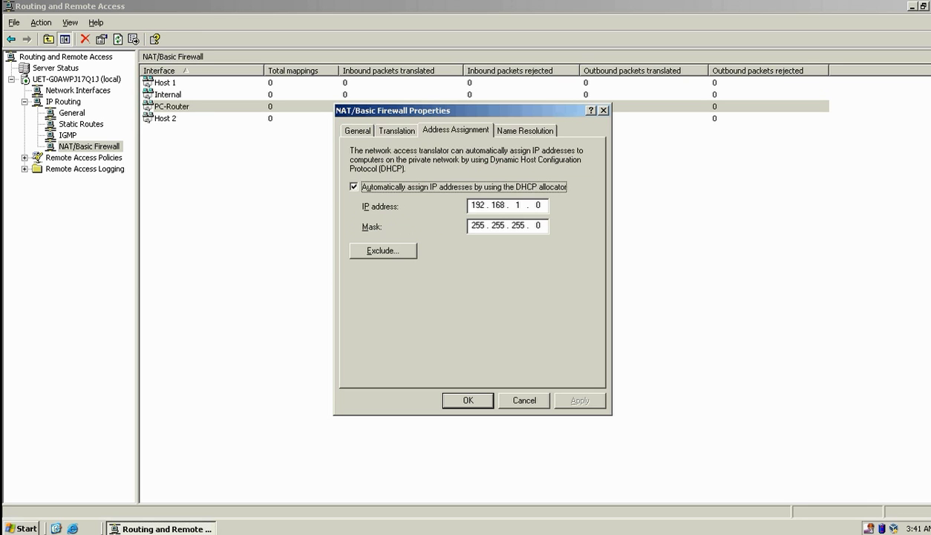
pyautogui.press('Return')
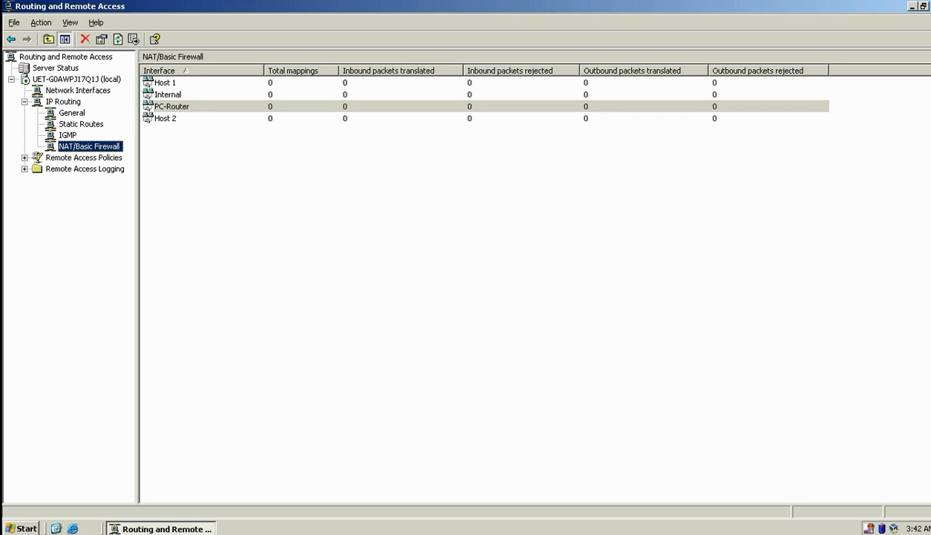
pyautogui.click(926, 6)
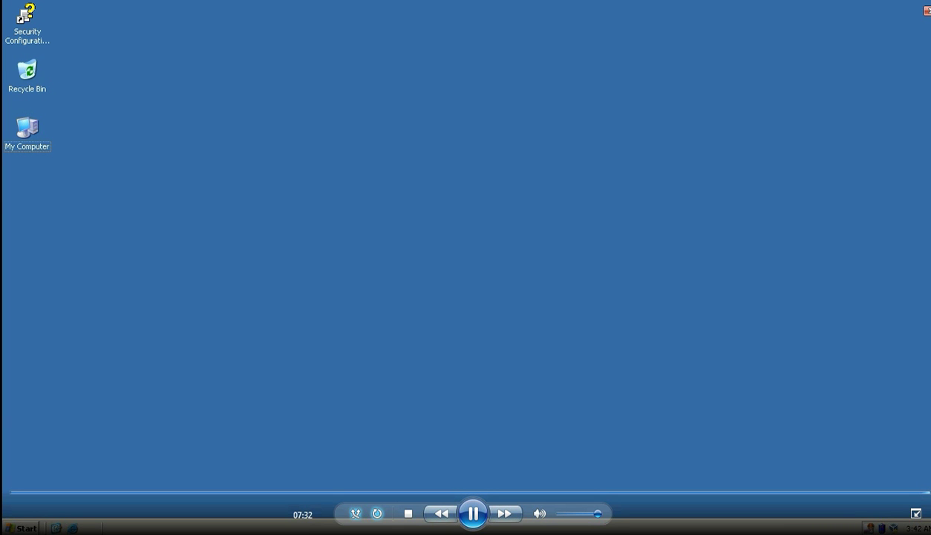
pyautogui.press('Escape')
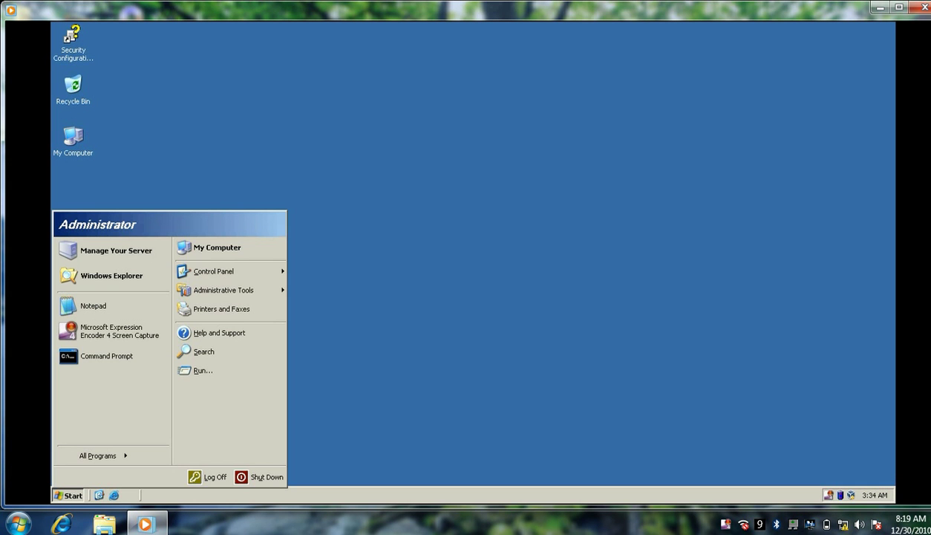
pyautogui.rightClick(726, 525)
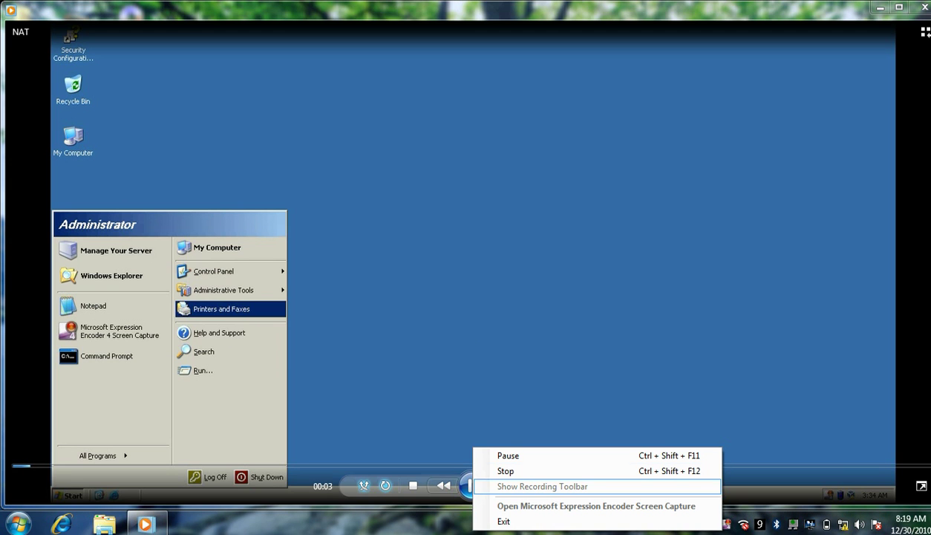
pyautogui.click(505, 470)
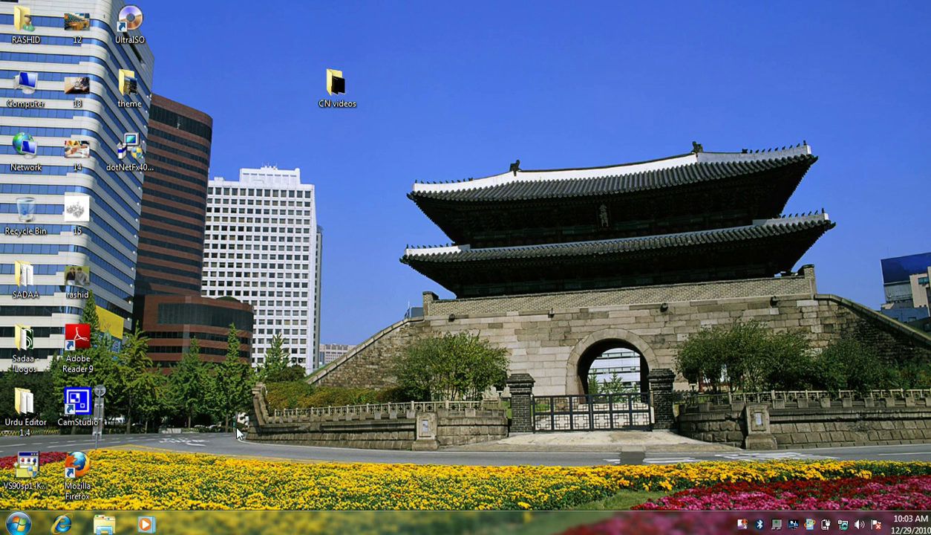
# - Turn off Windows Firewall for both the home or work and the public network locations on the Windows 7 host
pyautogui.click(24, 523)
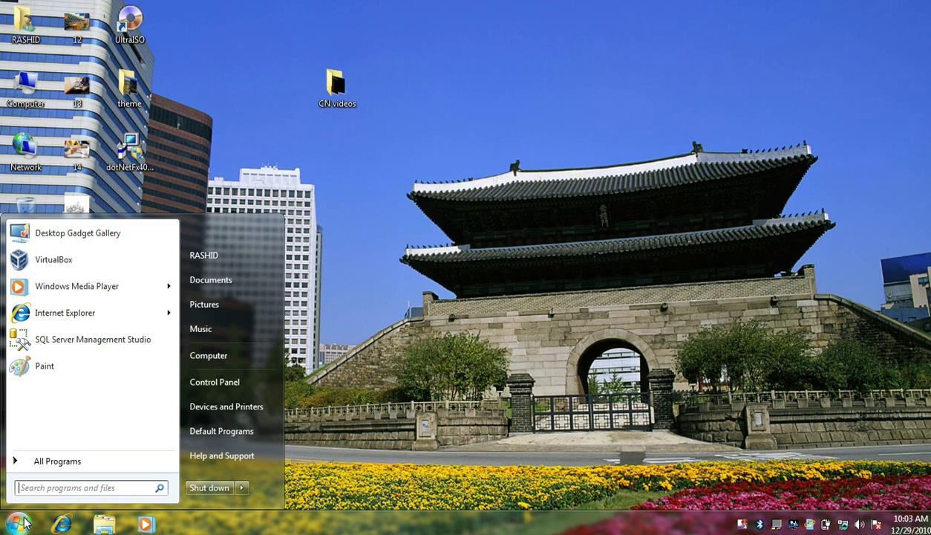
pyautogui.click(221, 382)
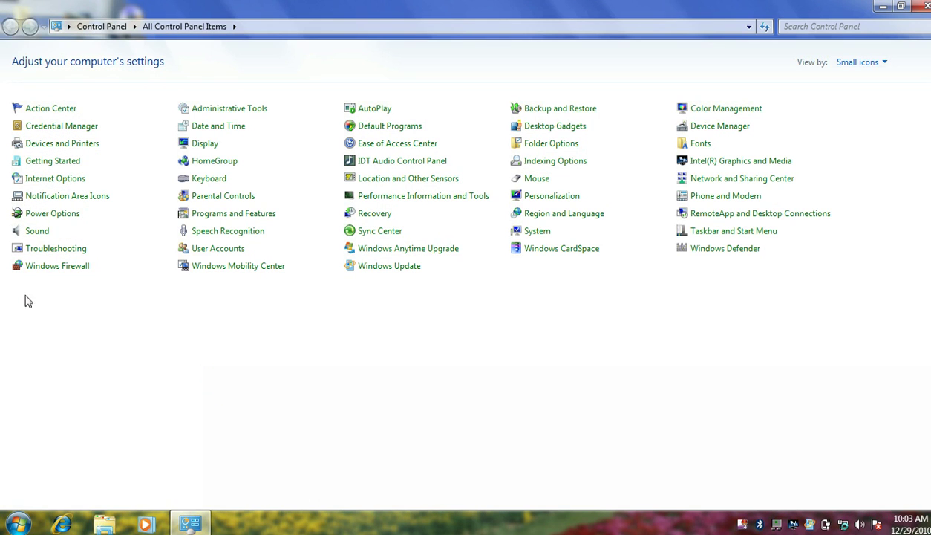
pyautogui.click(48, 273)
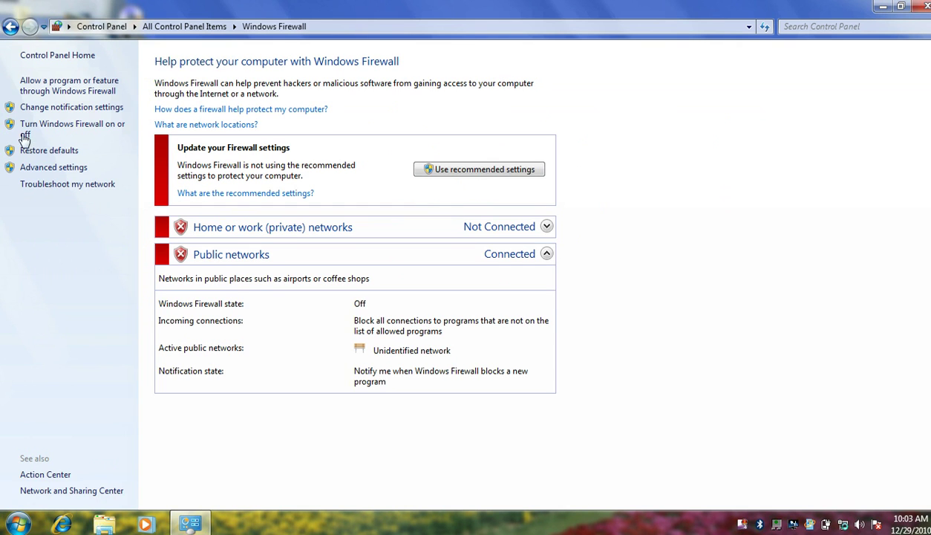
pyautogui.click(32, 132)
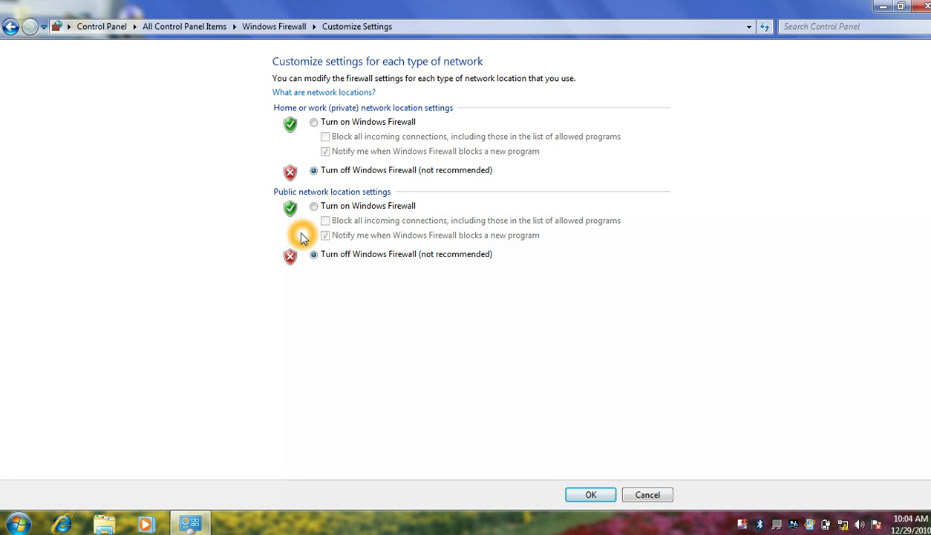
pyautogui.click(314, 173)
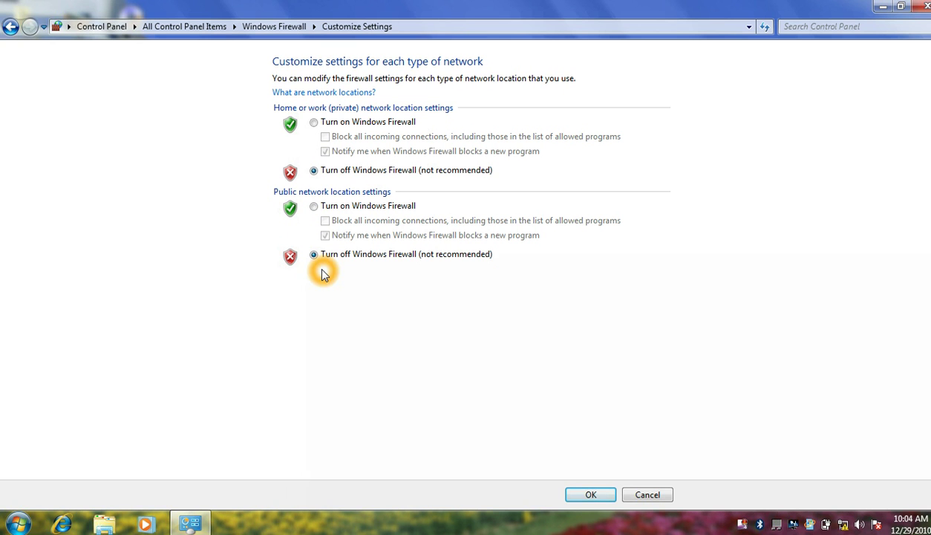
pyautogui.click(594, 493)
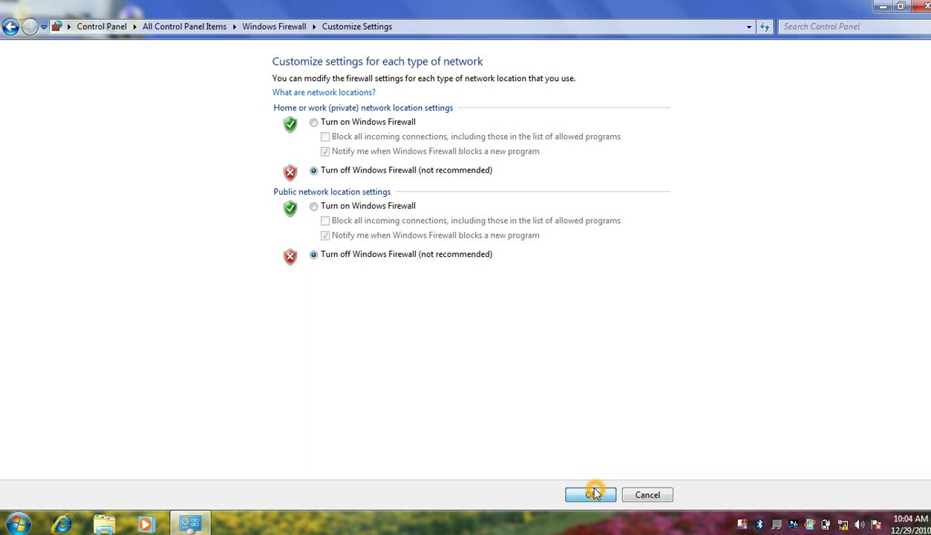
pyautogui.click(372, 288)
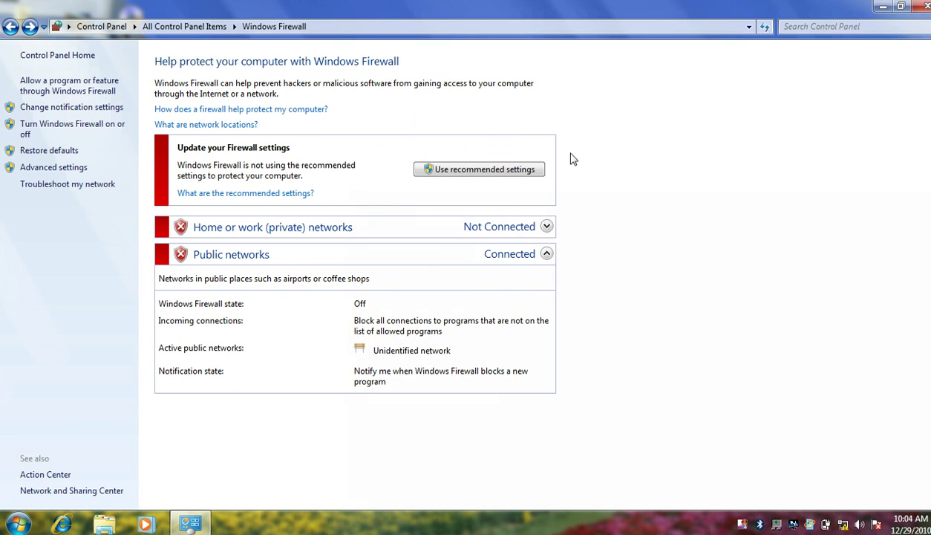
pyautogui.click(920, 7)
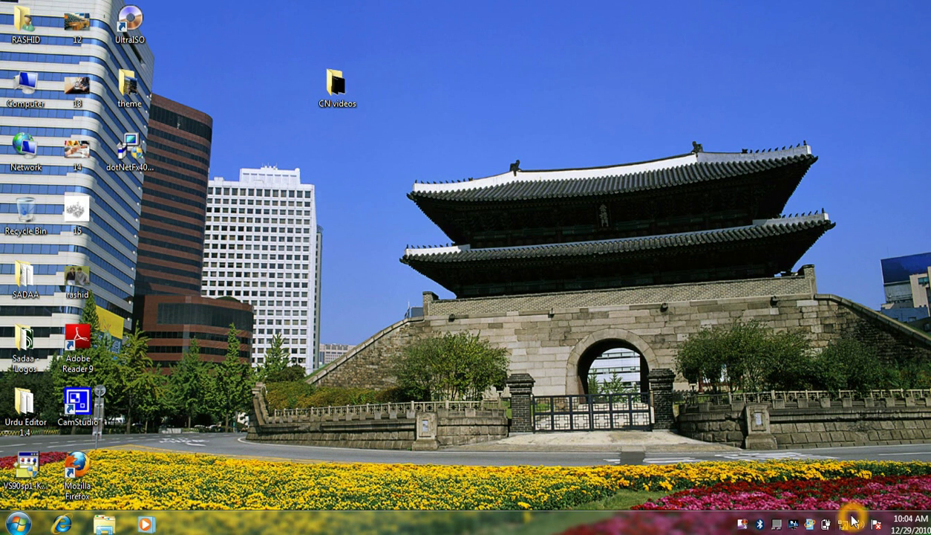
# - Assign the static IPv4 address 192.168.1.2 to the Local Area Connection
pyautogui.click(843, 522)
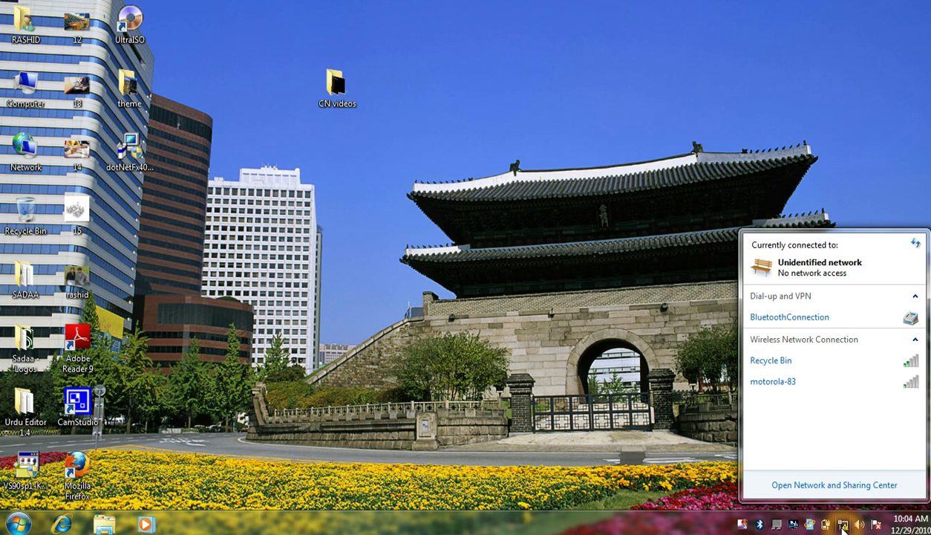
pyautogui.click(833, 491)
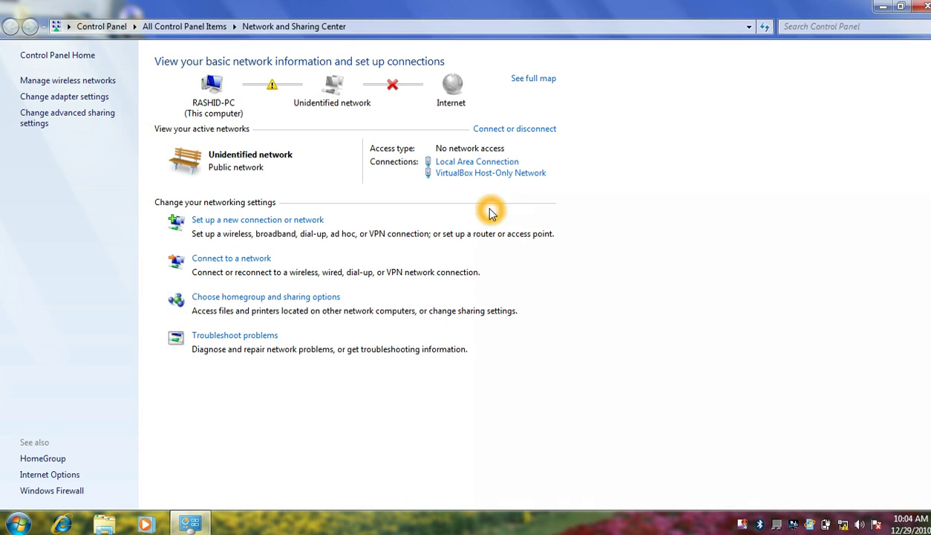
pyautogui.click(453, 165)
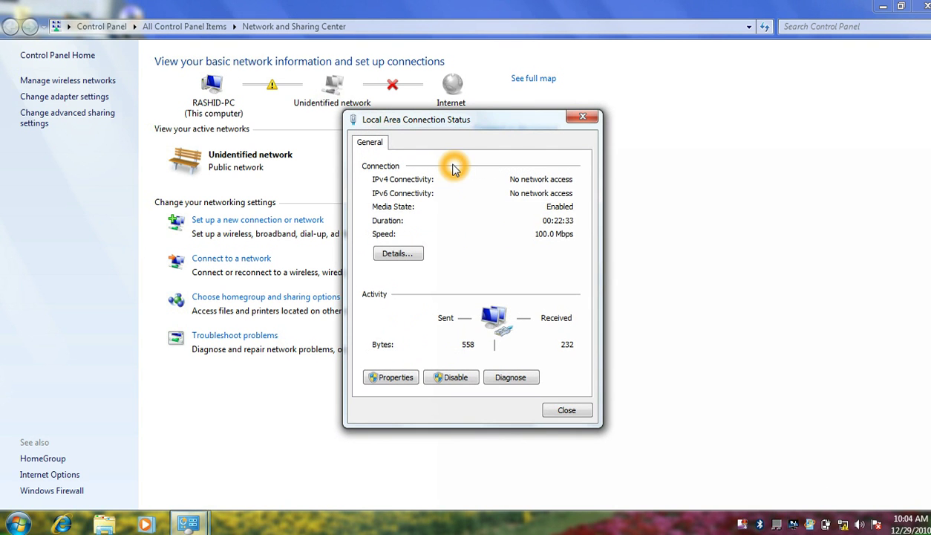
pyautogui.click(389, 377)
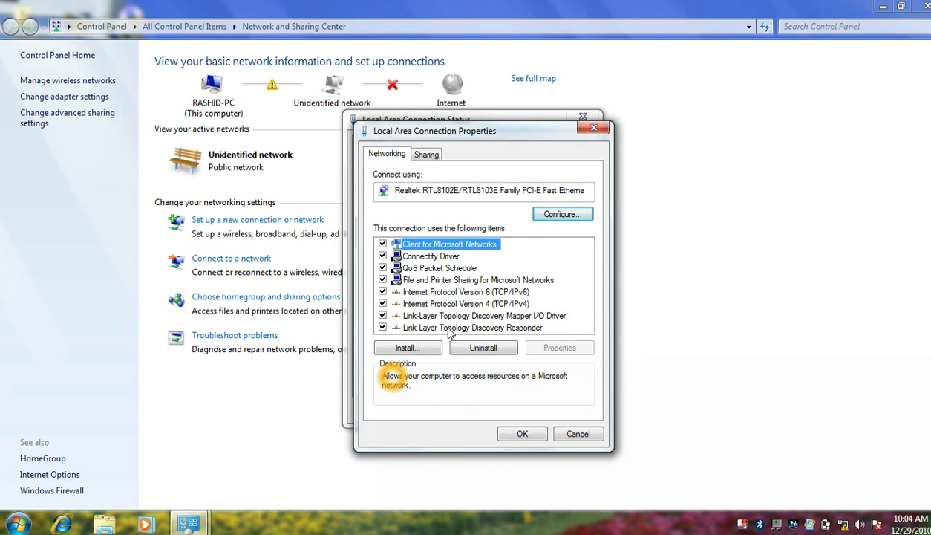
pyautogui.doubleClick(503, 304)
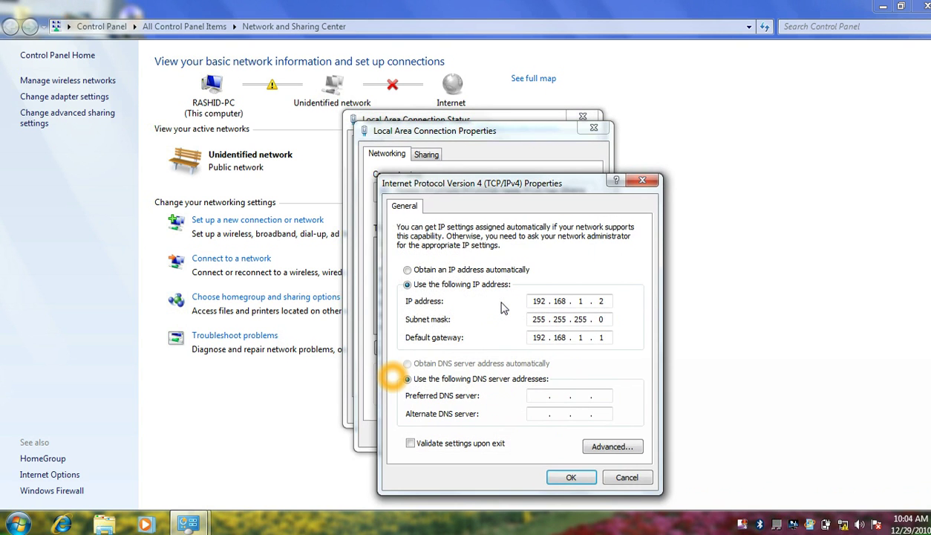
pyautogui.click(407, 269)
pyautogui.click(407, 284)
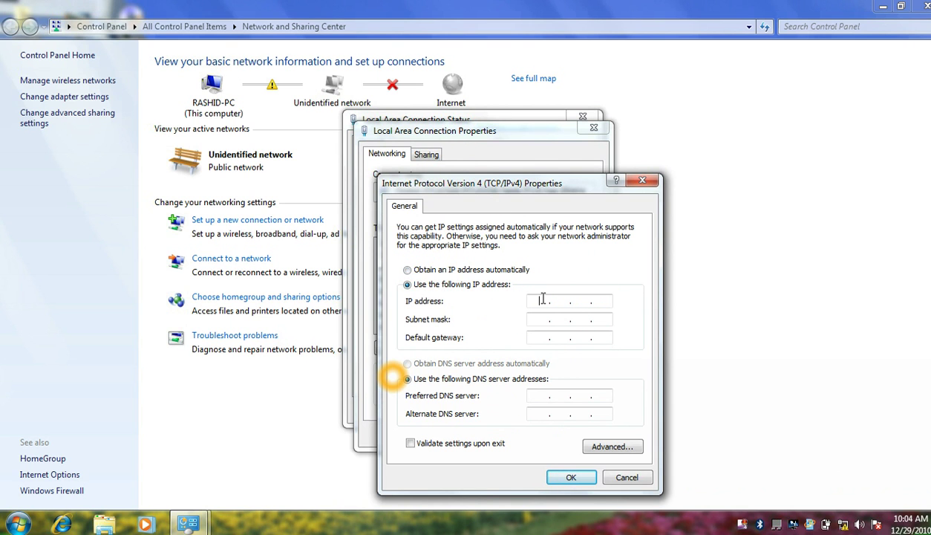
pyautogui.write('192 . 168 . 1 . 2')
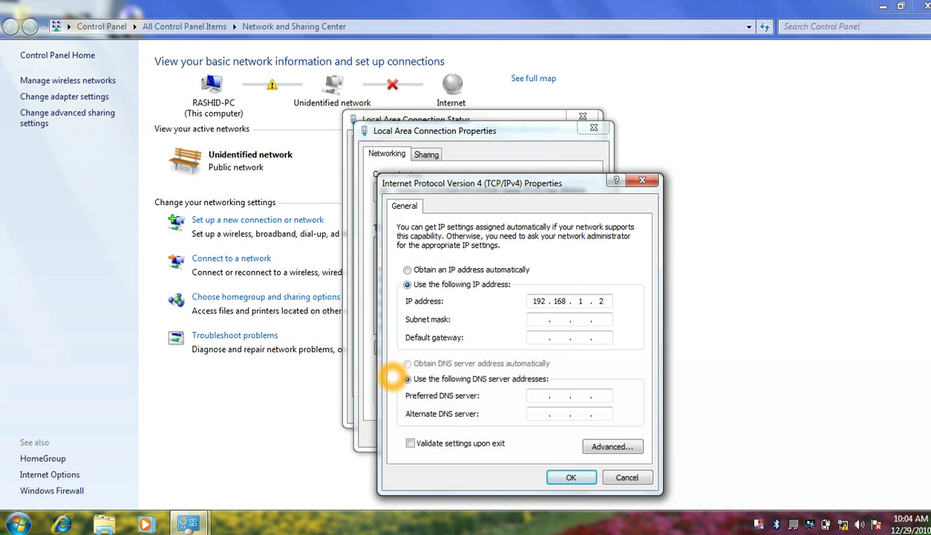
# - Set the Local Area Connection's subnet mask to 255.255.255.0 and default gateway to 192.168.1.1, and close the network settings
pyautogui.click(529, 315)
pyautogui.click(543, 340)
pyautogui.write('192 . 168 . ')
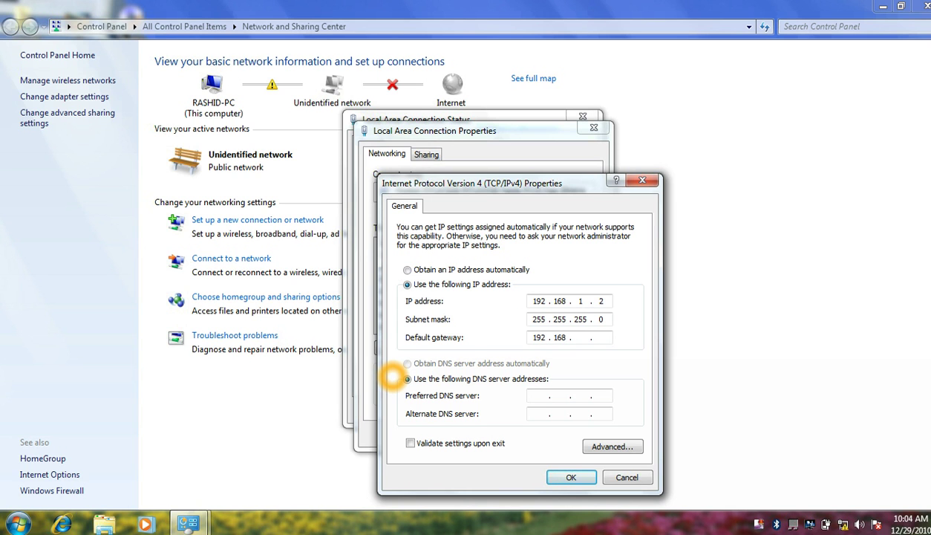
pyautogui.write('1 . 1')
pyautogui.click(572, 480)
pyautogui.click(572, 480)
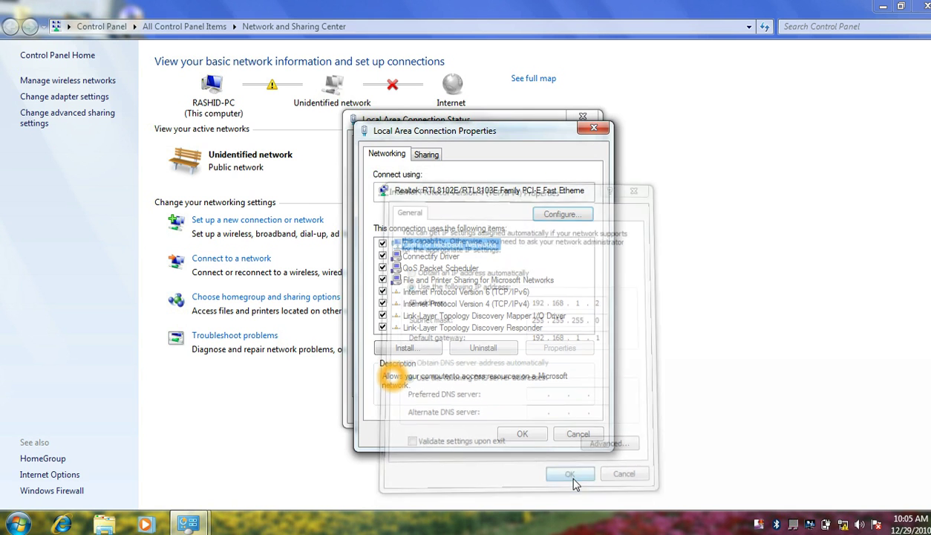
pyautogui.click(530, 435)
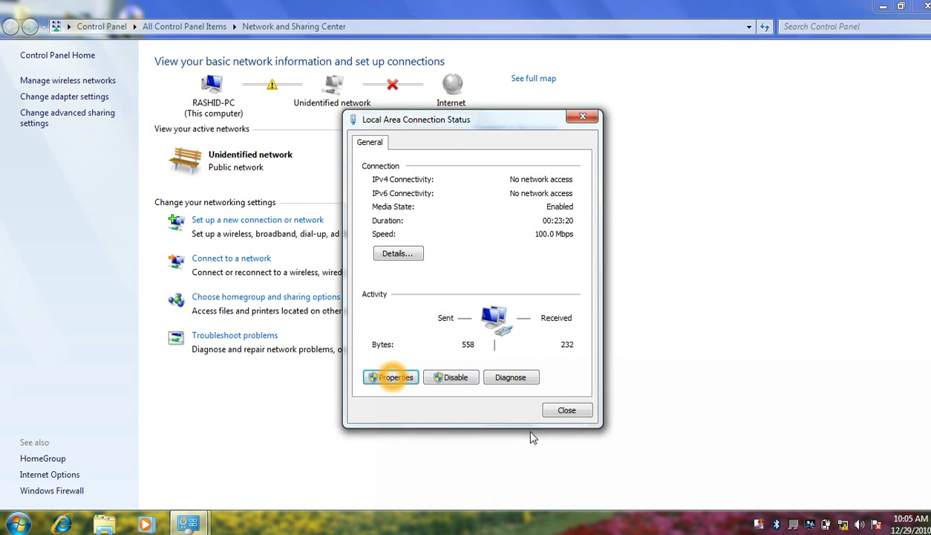
pyautogui.click(565, 410)
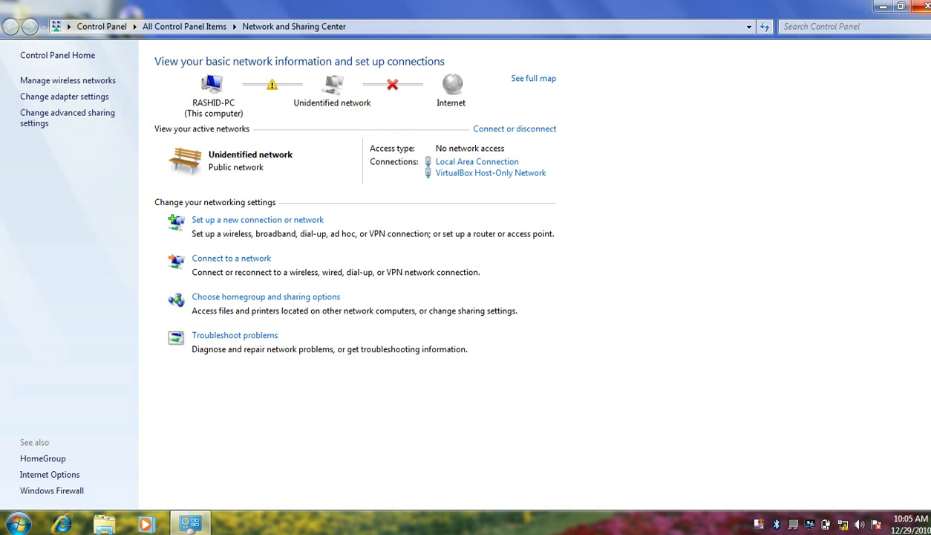
pyautogui.click(926, 6)
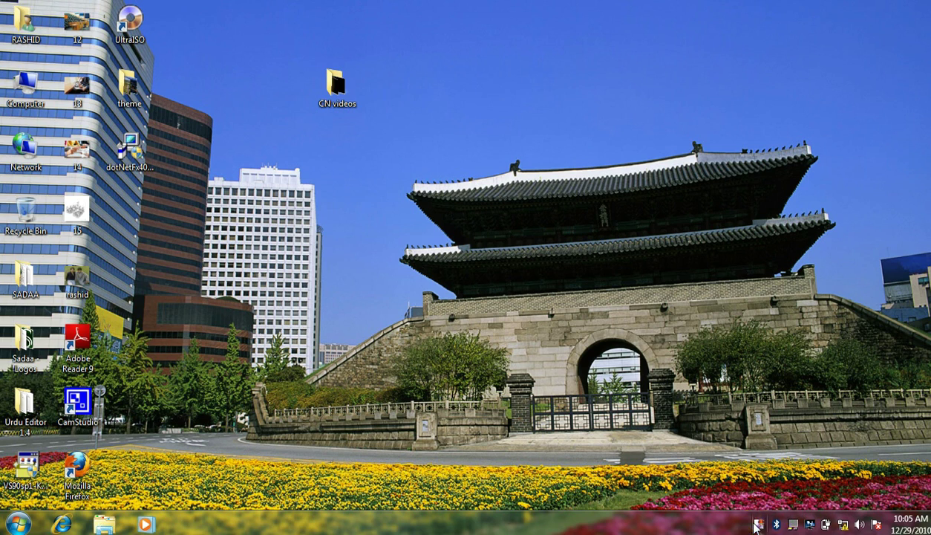
pyautogui.rightClick(758, 524)
pyautogui.click(643, 464)
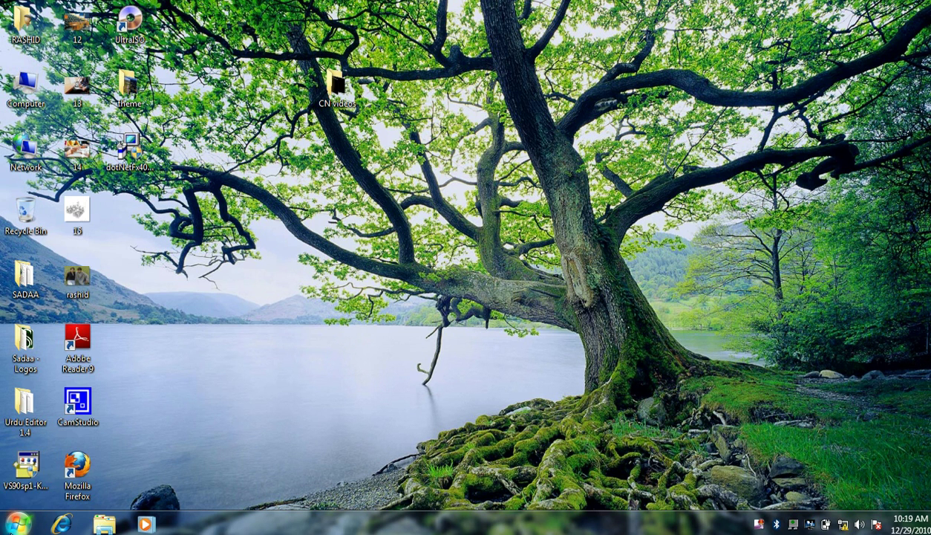
# - Turn off Windows Firewall for the private and public network locations on the second Windows 7 host and close the firewall settings
pyautogui.click(16, 521)
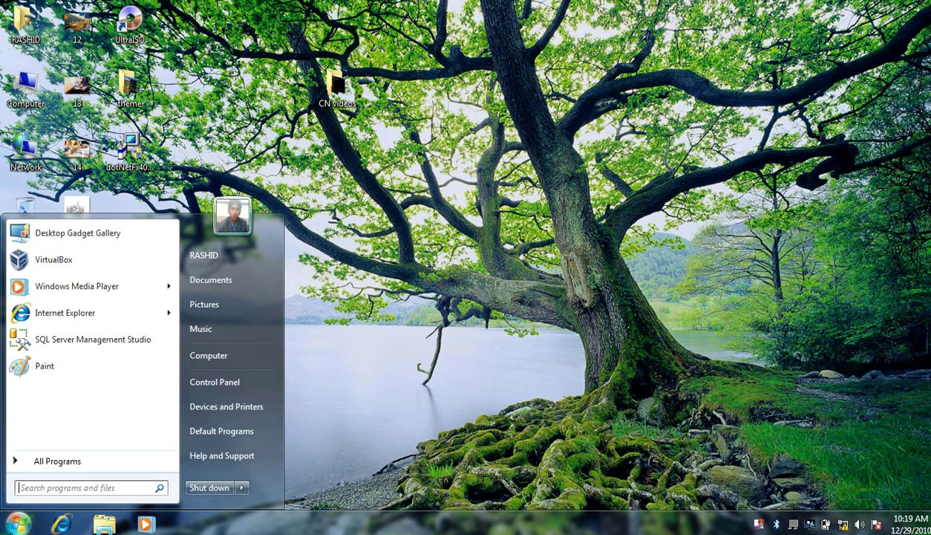
pyautogui.click(235, 386)
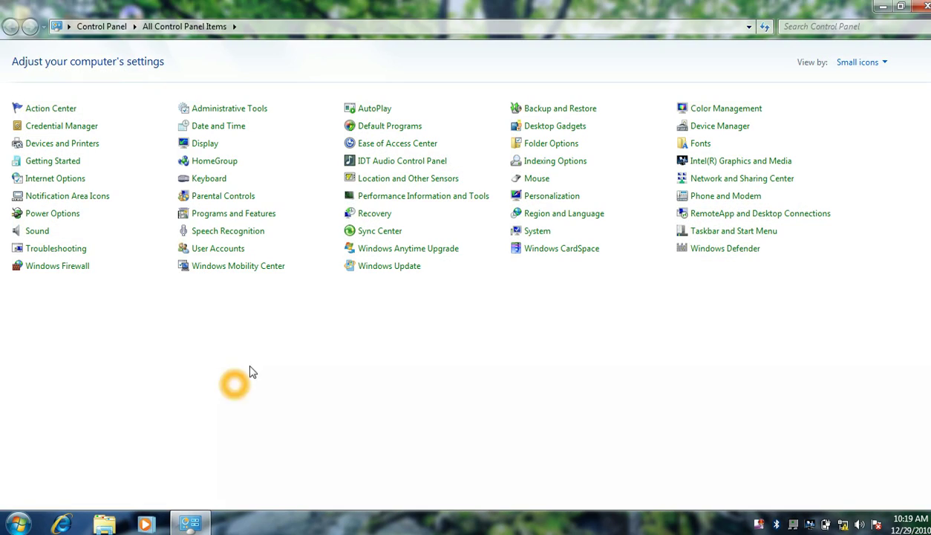
pyautogui.click(47, 276)
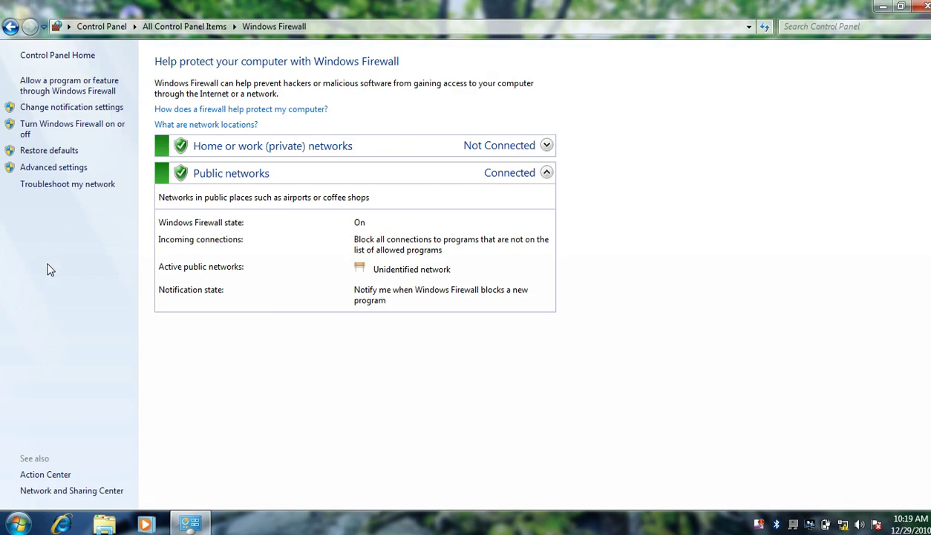
pyautogui.click(59, 131)
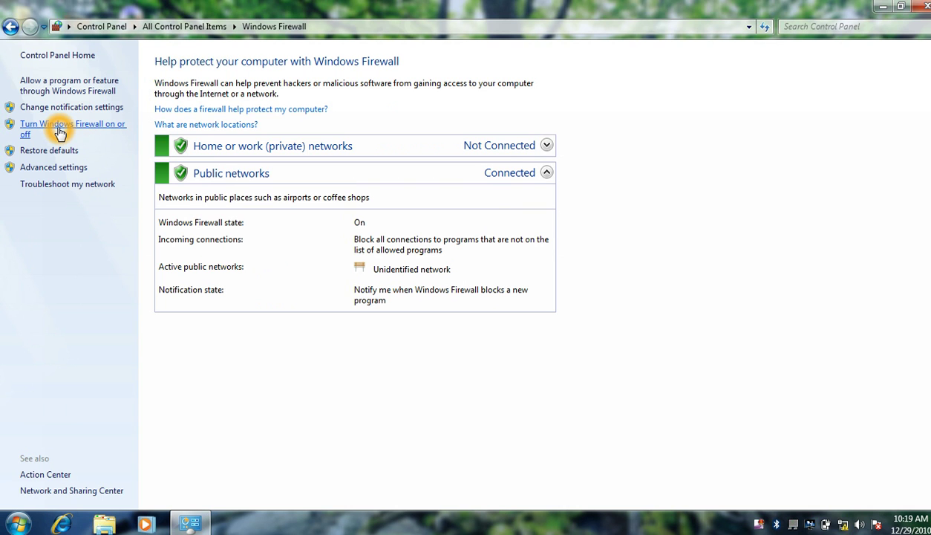
pyautogui.click(60, 131)
pyautogui.click(288, 178)
pyautogui.click(313, 174)
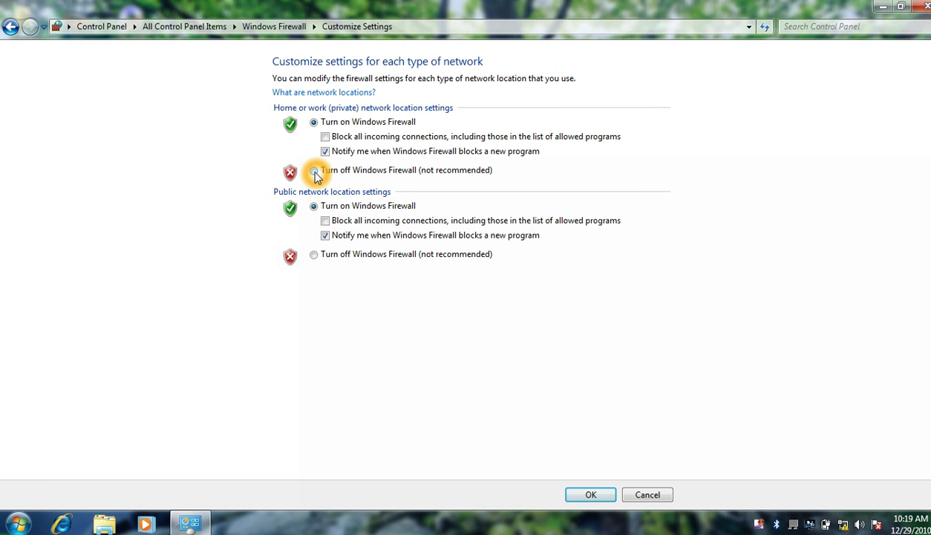
pyautogui.click(313, 255)
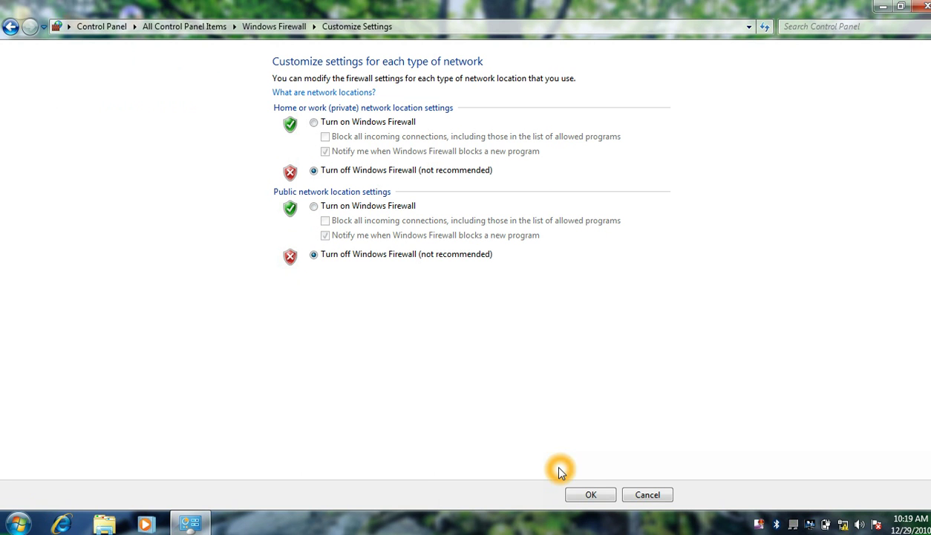
pyautogui.click(588, 495)
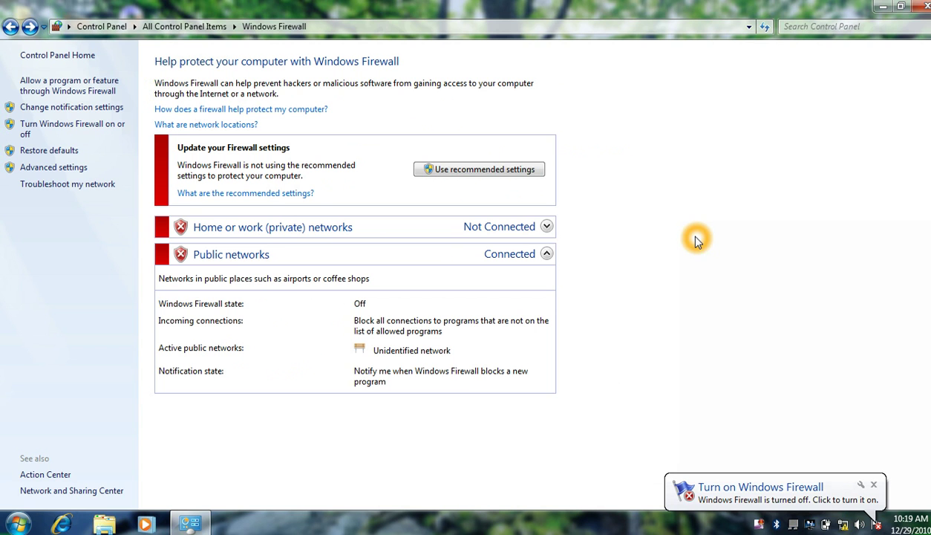
pyautogui.click(922, 8)
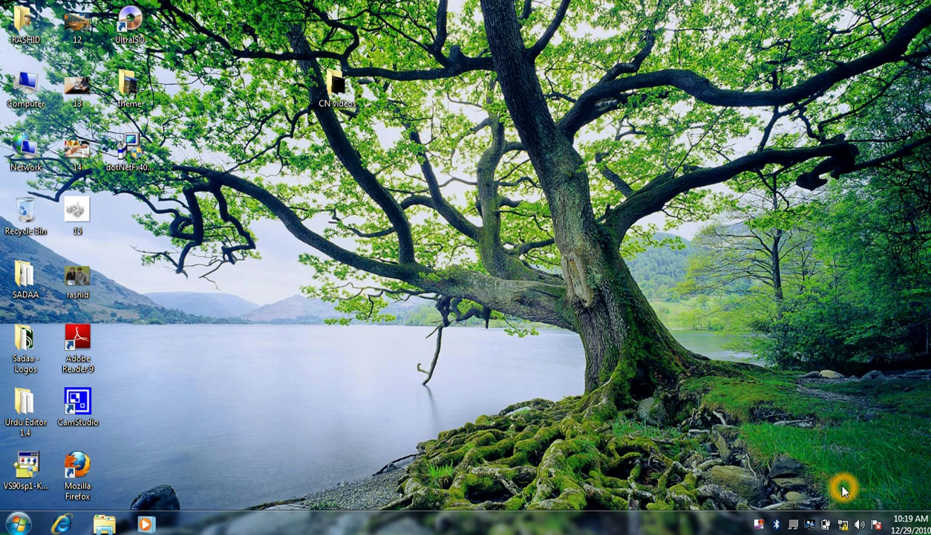
# - Assign the static IPv4 address 192.168.0.2 to the second host's Local Area Connection
pyautogui.click(845, 526)
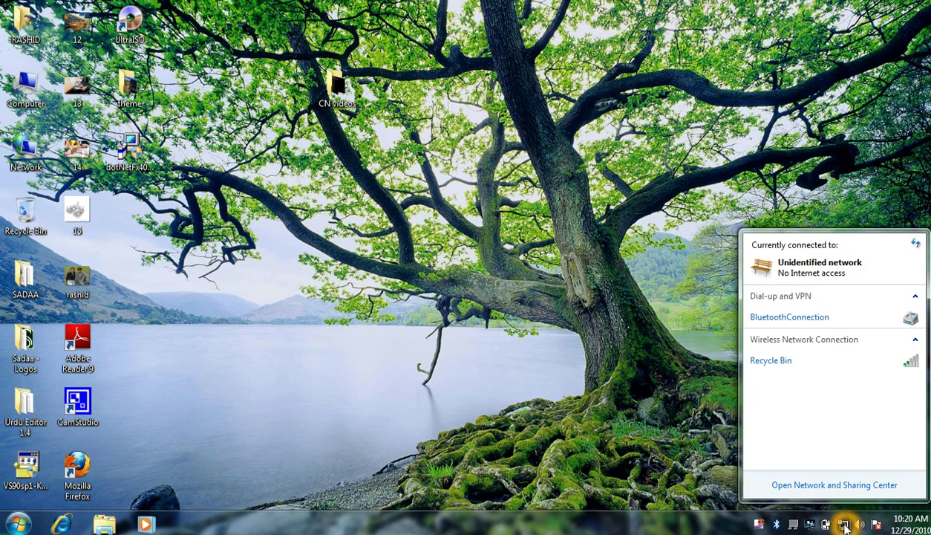
pyautogui.click(849, 485)
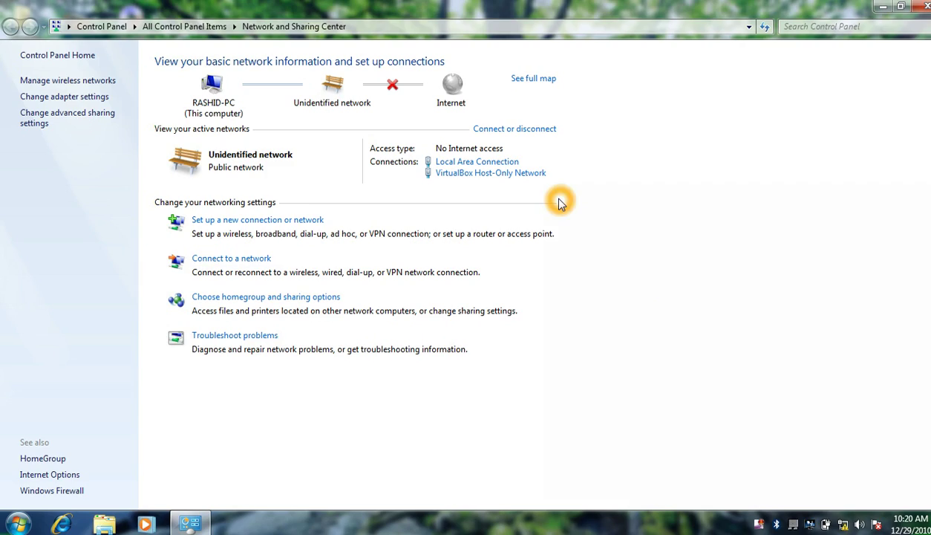
pyautogui.click(462, 163)
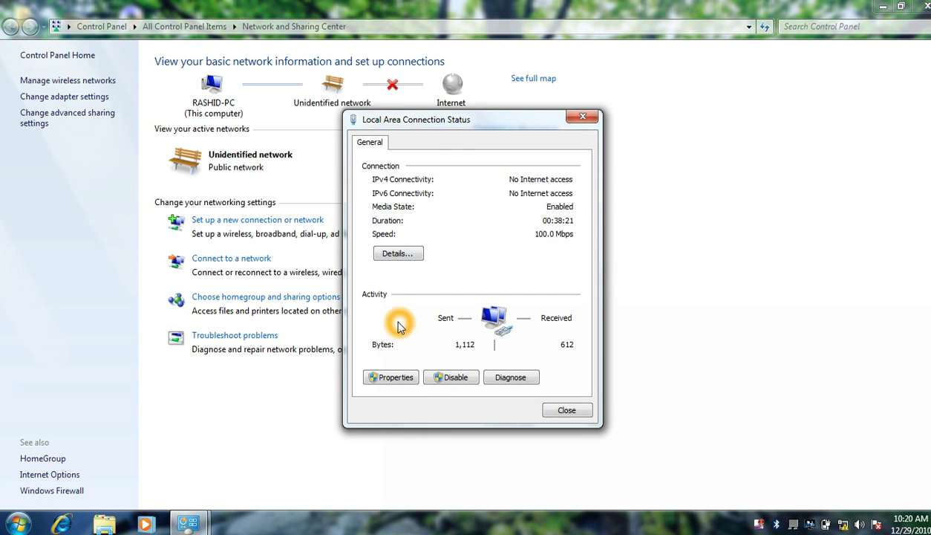
pyautogui.click(405, 376)
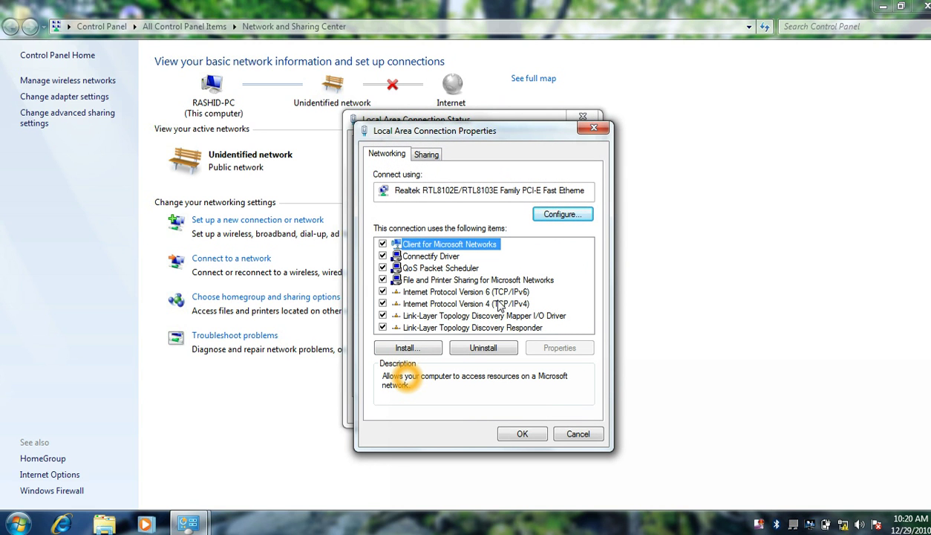
pyautogui.doubleClick(498, 303)
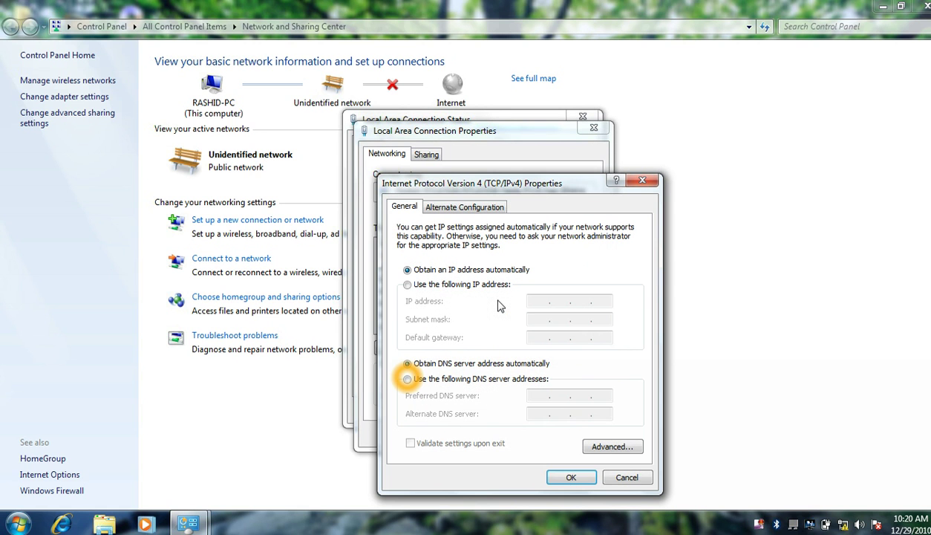
pyautogui.click(408, 286)
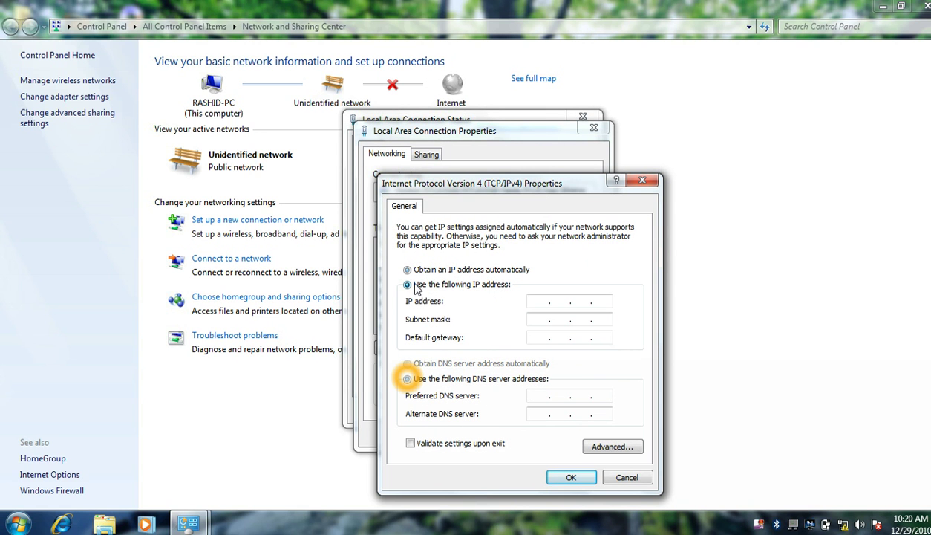
pyautogui.click(542, 299)
pyautogui.write('192.168.0.2')
# - Set the connection's subnet mask to 255.255.255.0 and default gateway to 192.168.0.1, apply the settings and close the network windows
pyautogui.click(542, 320)
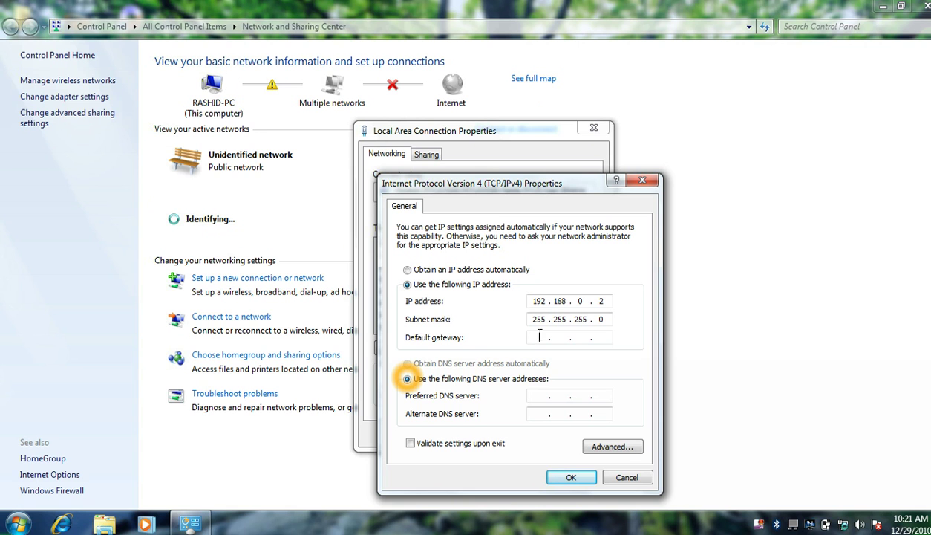
pyautogui.write('192')
pyautogui.write('168')
pyautogui.write('0')
pyautogui.write('1')
pyautogui.click(569, 477)
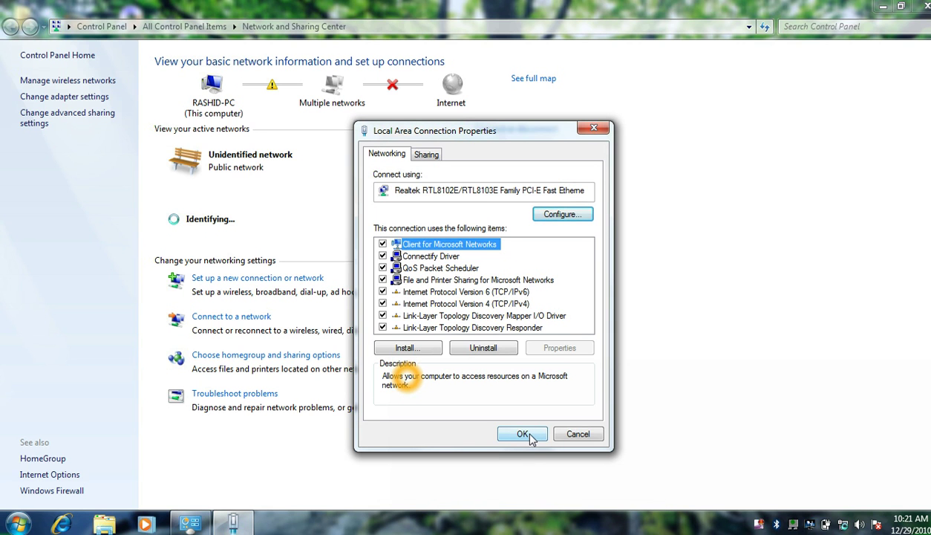
pyautogui.click(524, 435)
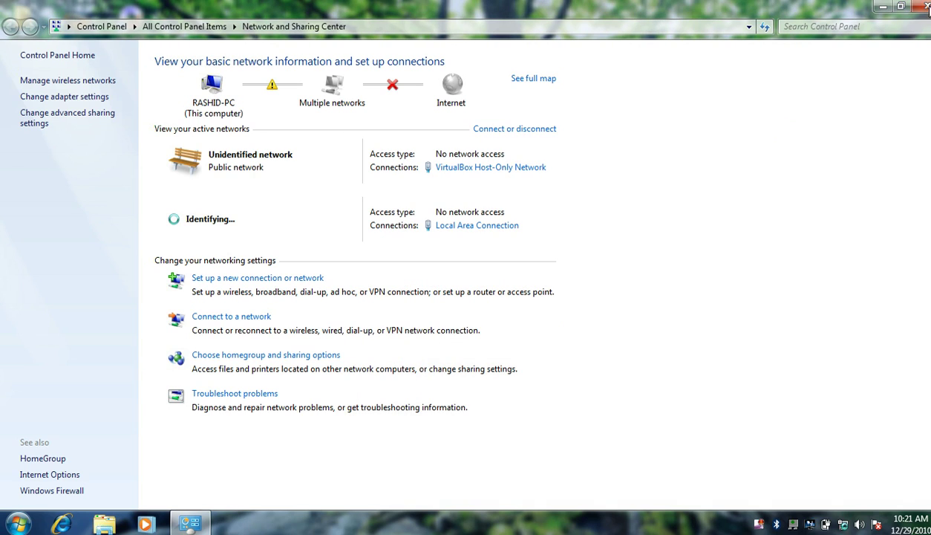
pyautogui.click(924, 6)
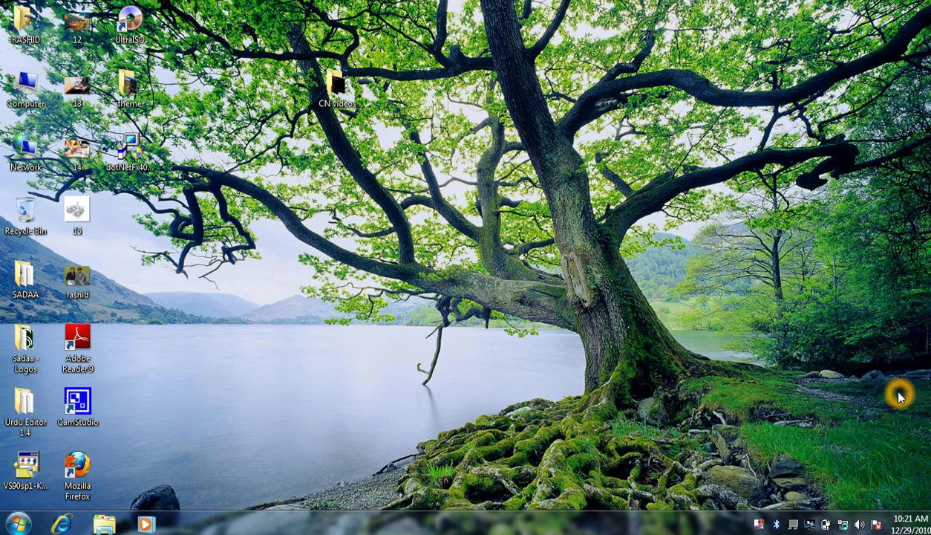
pyautogui.rightClick(757, 524)
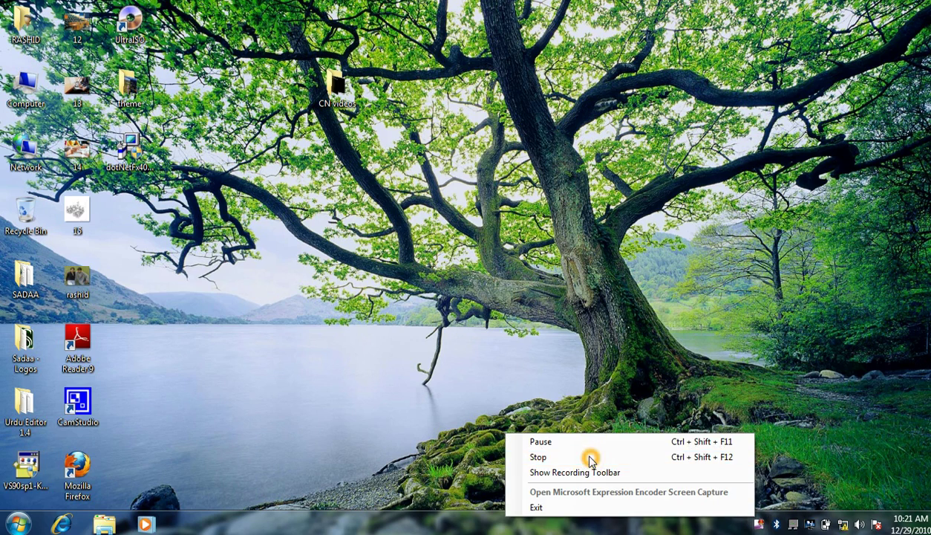
pyautogui.click(590, 458)
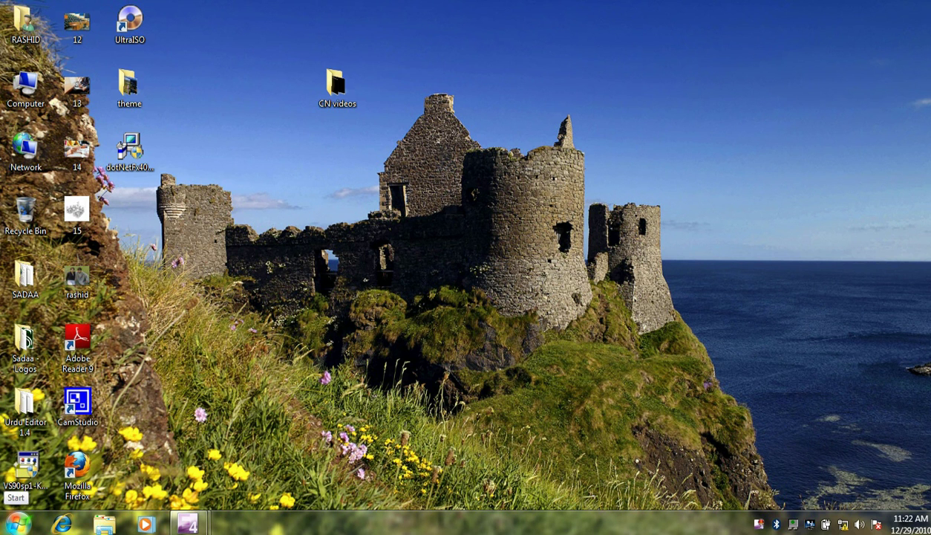
# - Open a command prompt and ping 22.22.22.1 to test connectivity
pyautogui.click(17, 520)
pyautogui.click(43, 488)
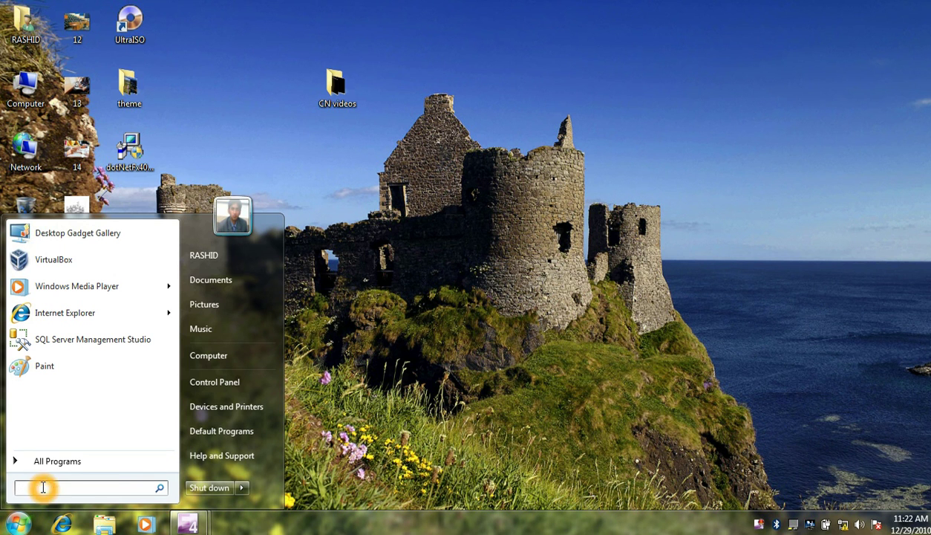
pyautogui.write('cmd')
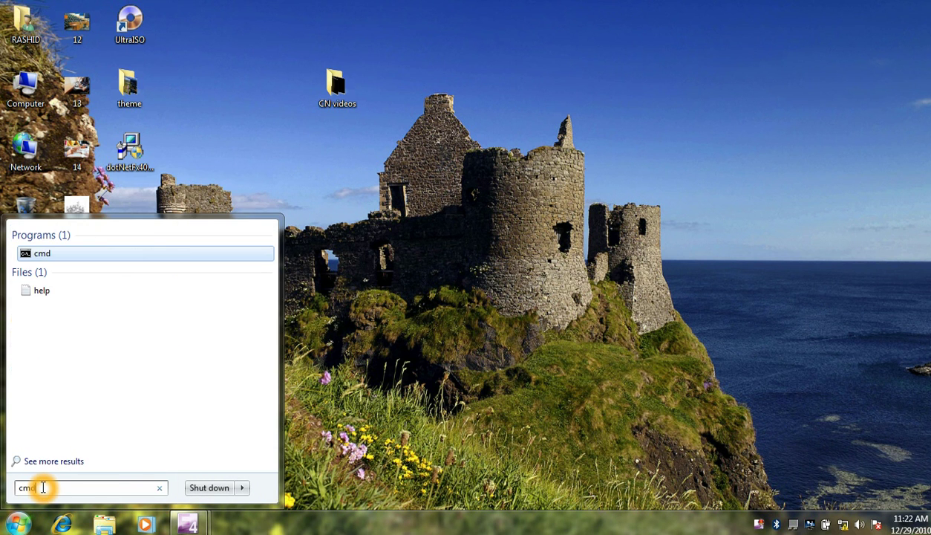
pyautogui.press('Return')
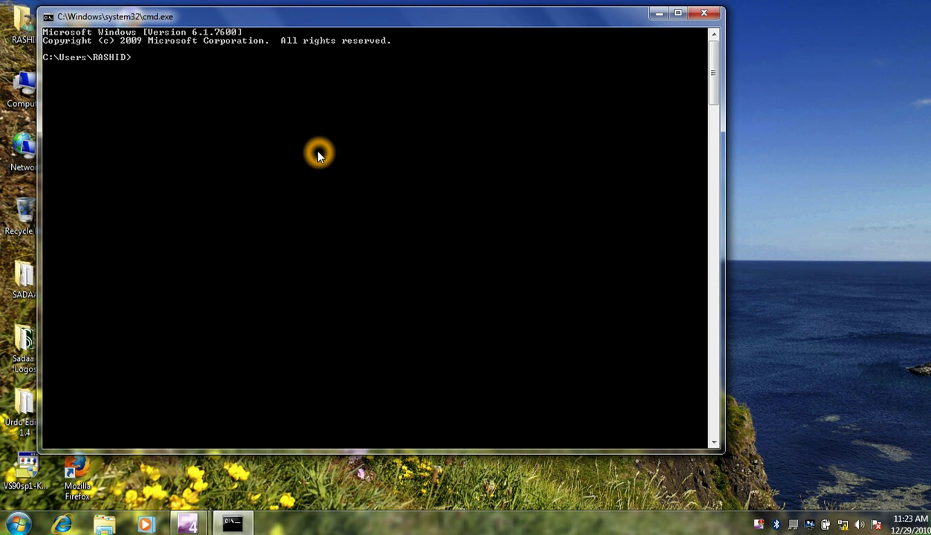
pyautogui.write('ping 22.22.22.1')
pyautogui.press('Return')
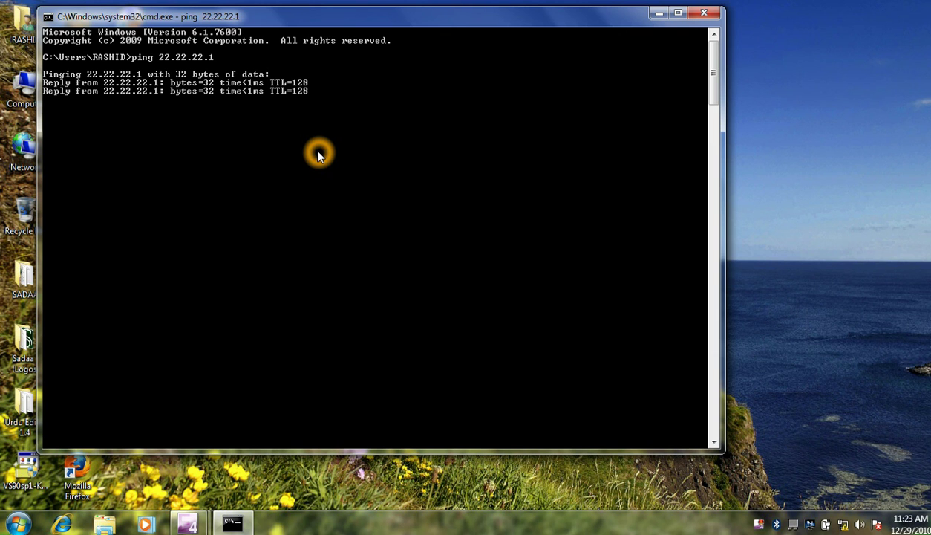